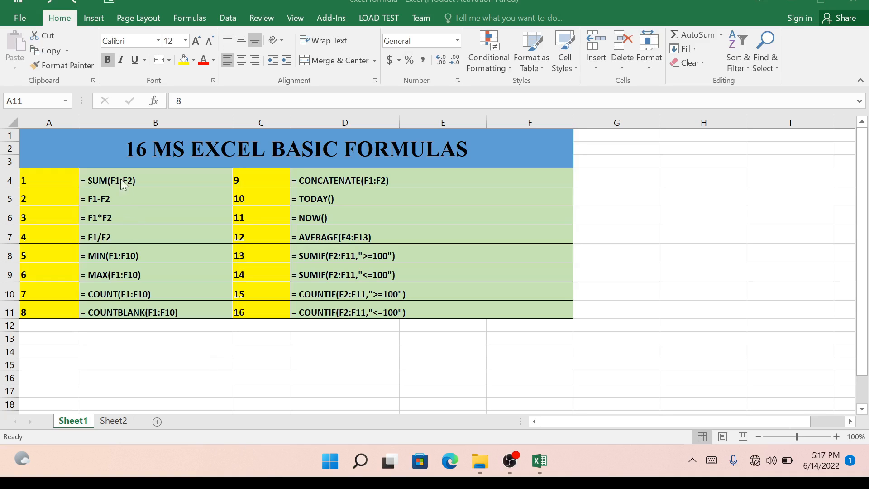
- On Sheet2, enter 1000 in cell F1 and 300 in cell F2
click(114, 421)
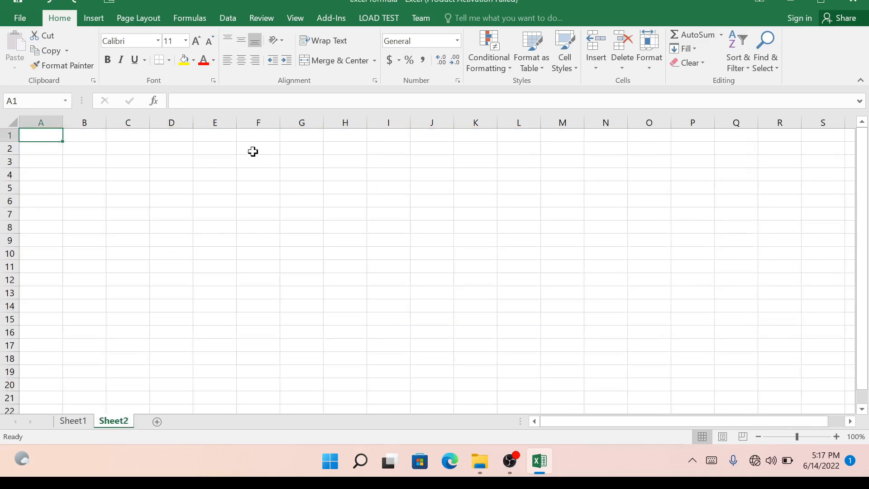
click(258, 136)
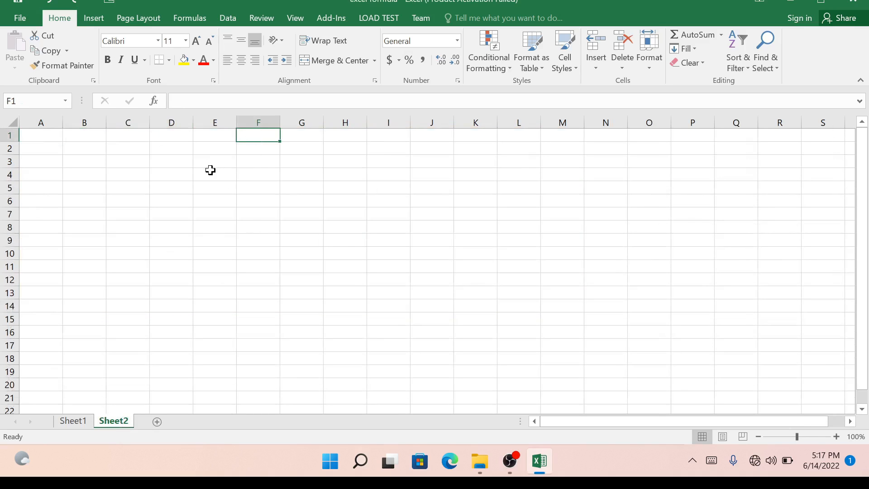
text(1000)
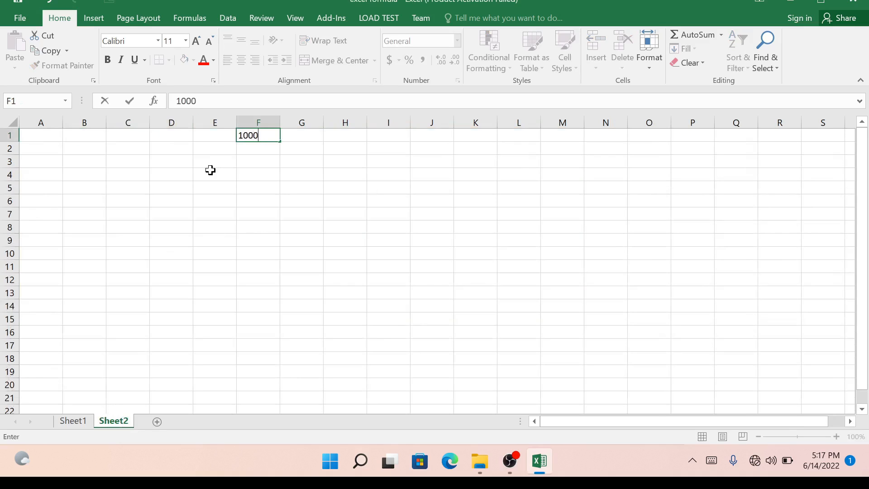
key(Return)
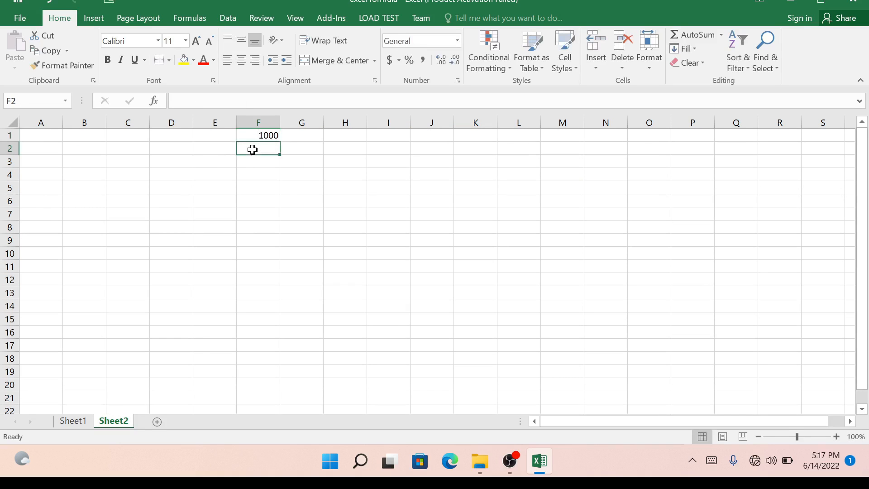
text(300)
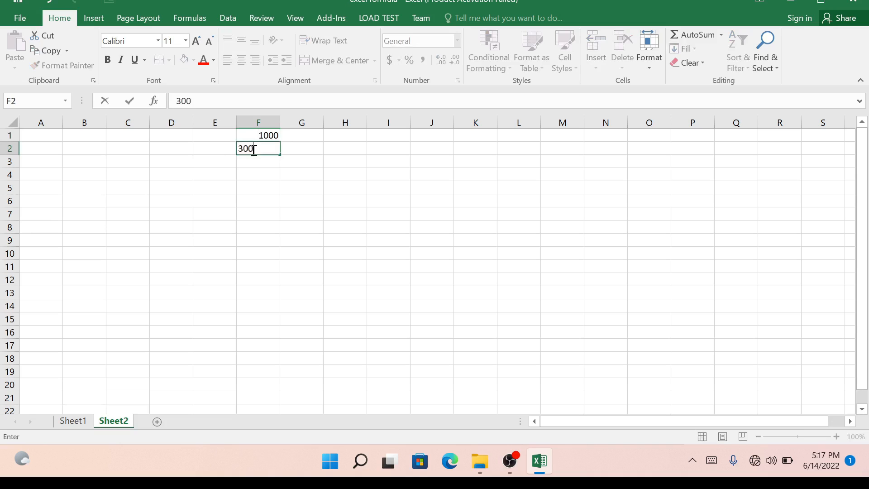
key(Return)
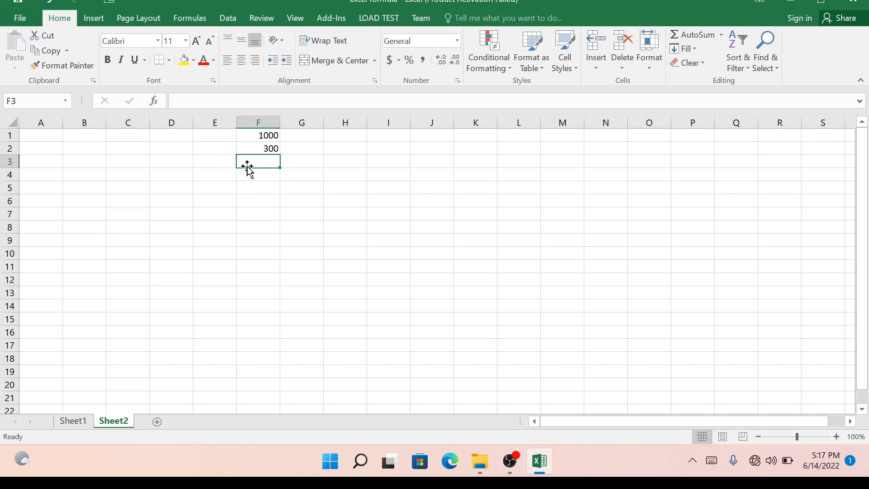
- Add the two values in cell F3 with the formula =SUM(F1,F2)
text(=)
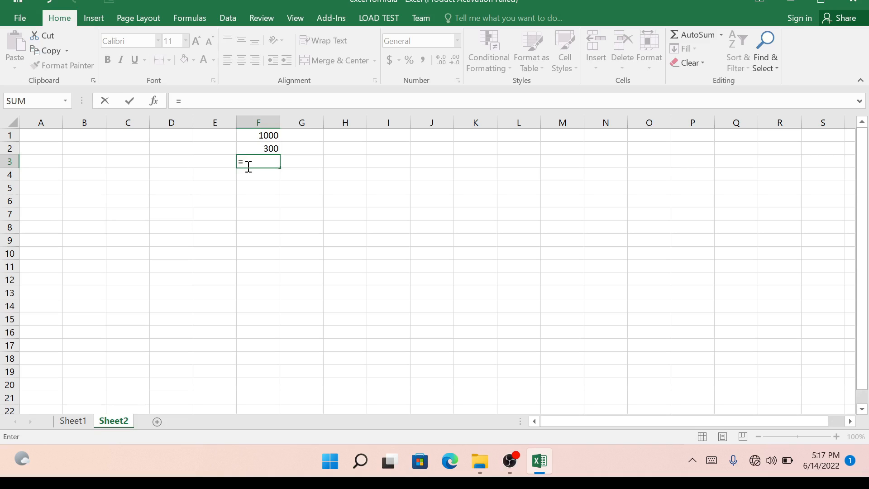
text(SUM)
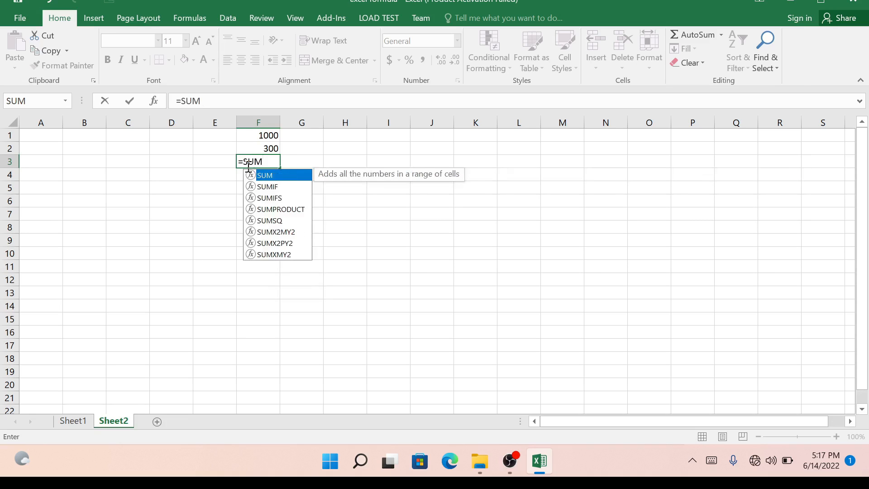
text(()
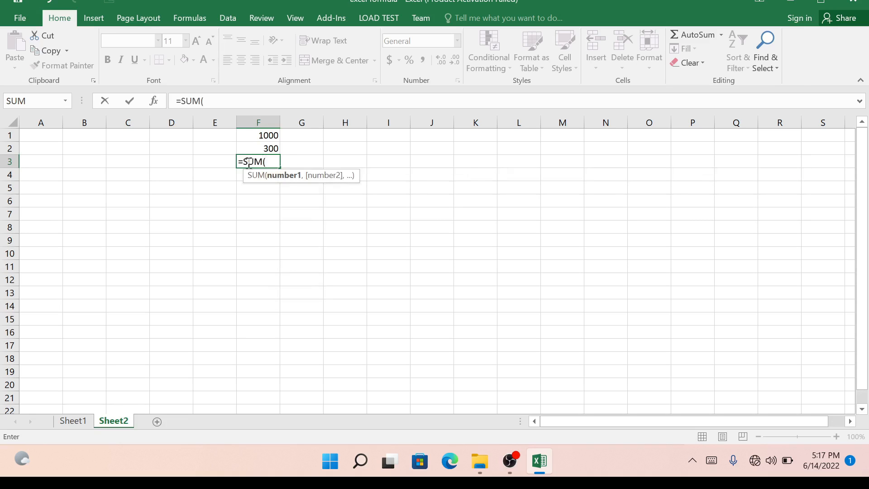
click(251, 136)
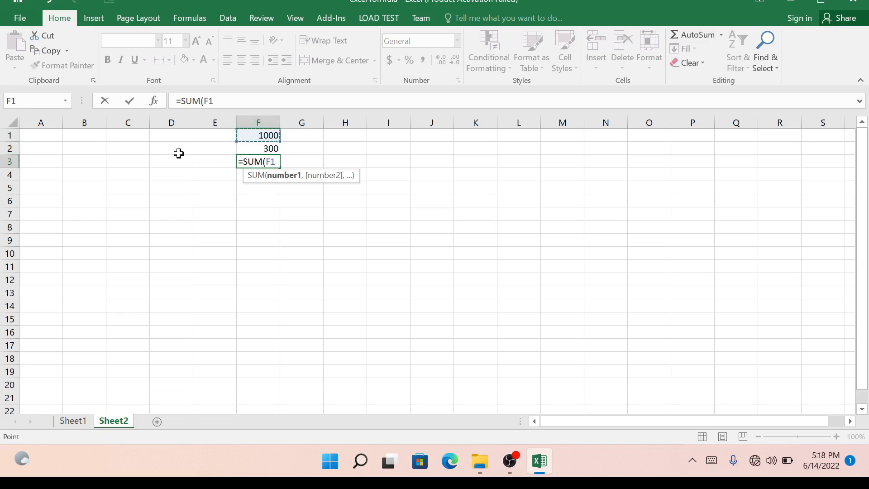
text(,)
click(267, 150)
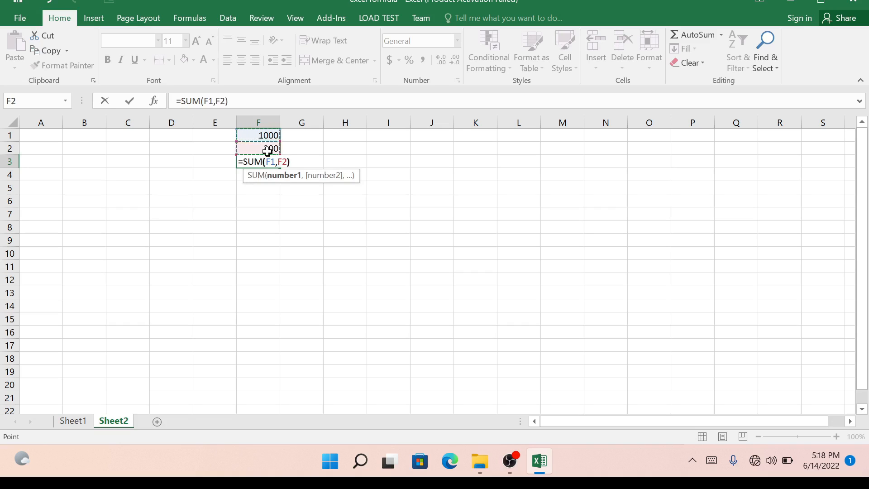
key(Return)
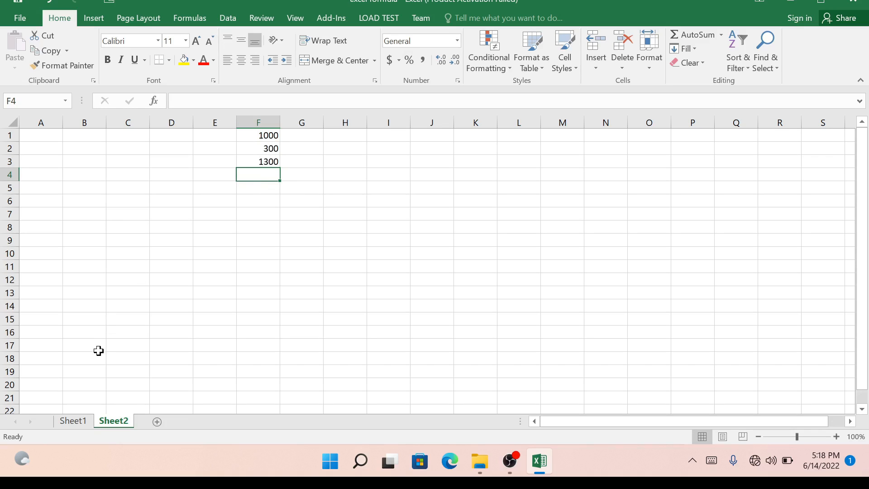
- Check the formula list on Sheet1, and clear cells F1:F3 on Sheet2
click(75, 422)
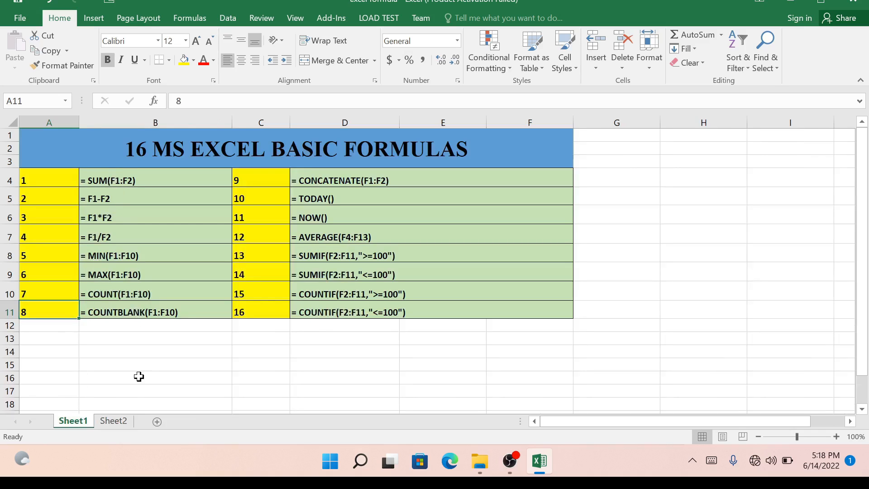
click(119, 422)
drag(267, 136, 271, 162)
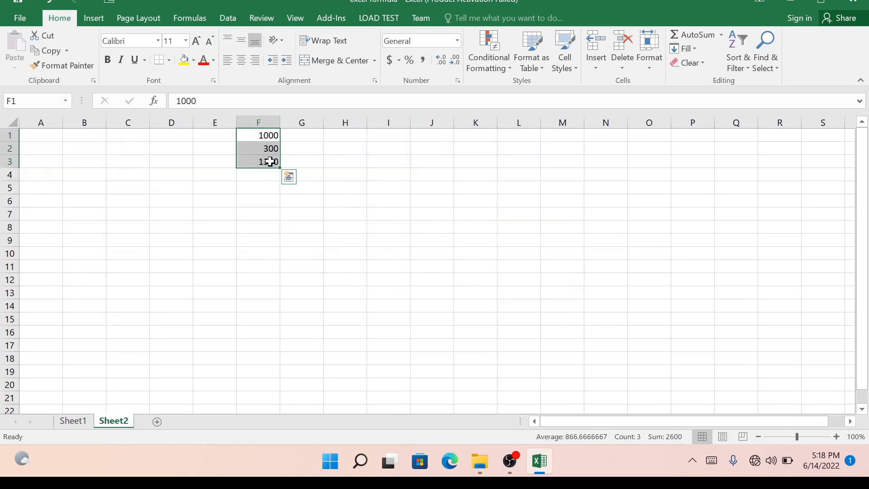
key(Delete)
- Enter 400 in cell F1 and 100 in cell F2 of Sheet2
click(258, 134)
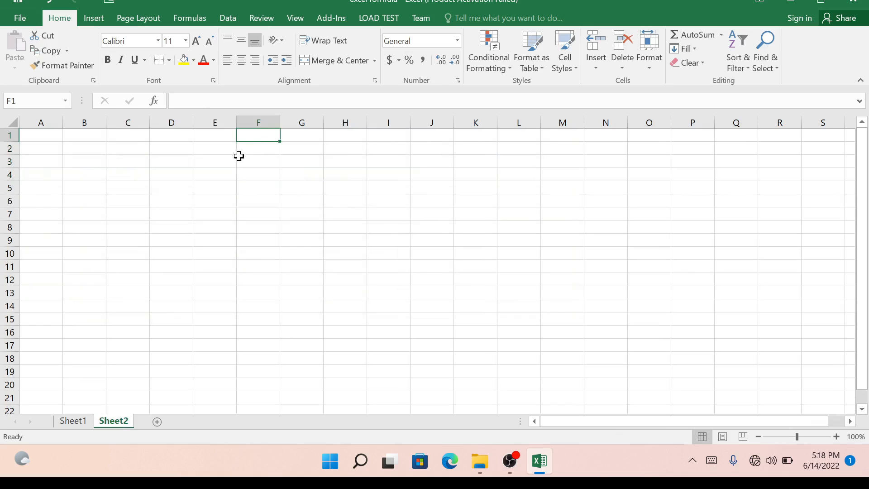
text(400)
click(247, 151)
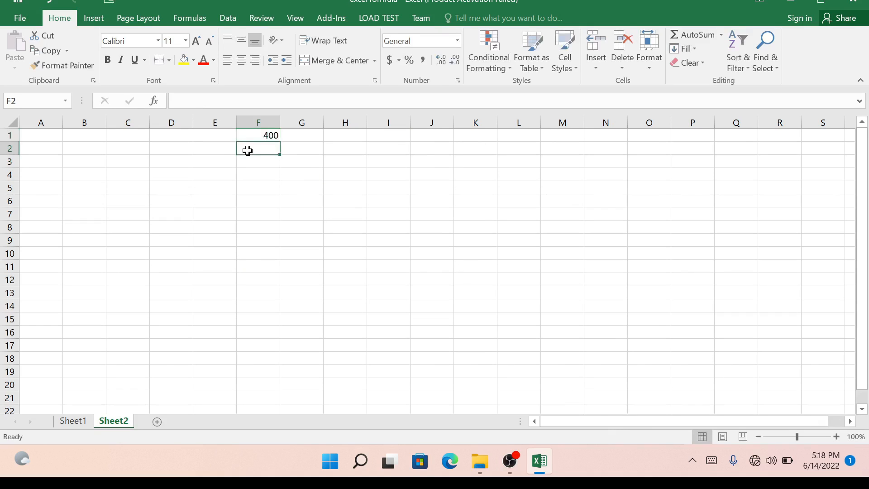
text(100)
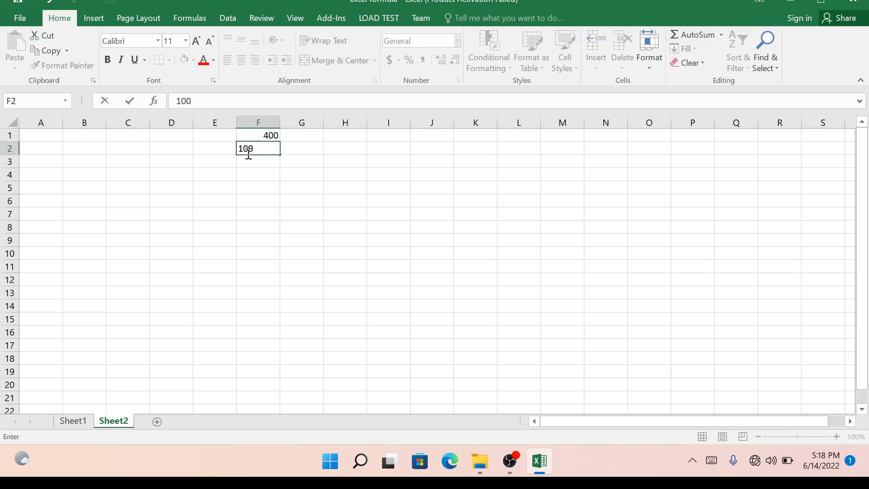
click(244, 162)
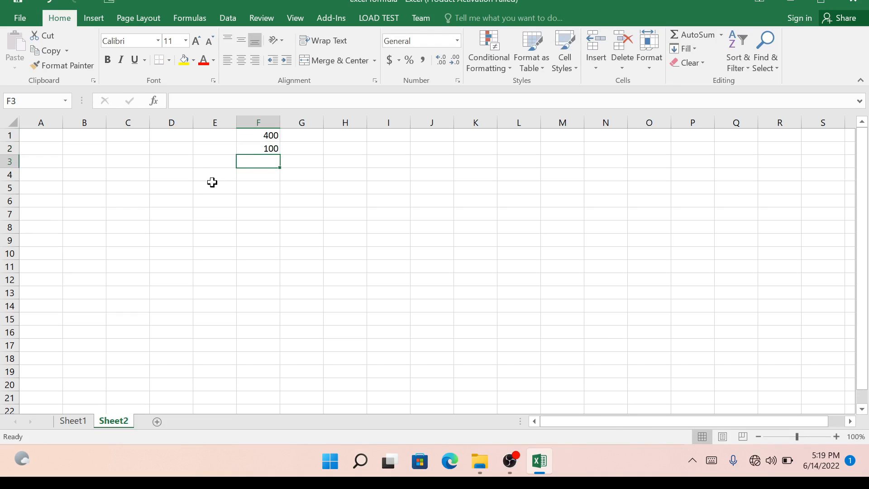
- Subtract the second value from the first in cell F3 with the formula =F1-F2
text(=)
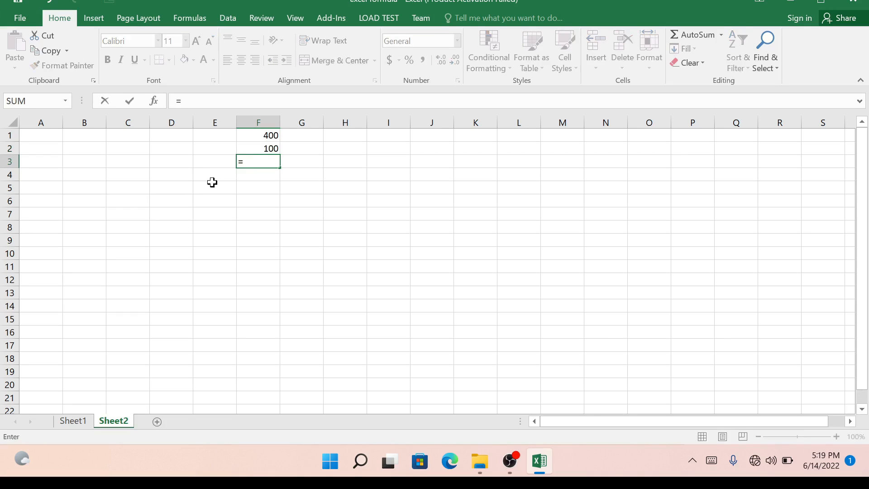
click(254, 134)
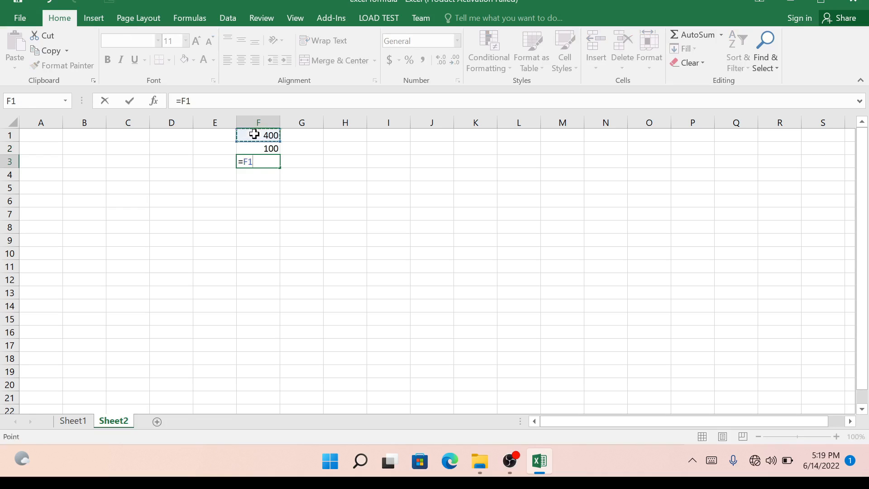
text(-)
click(255, 149)
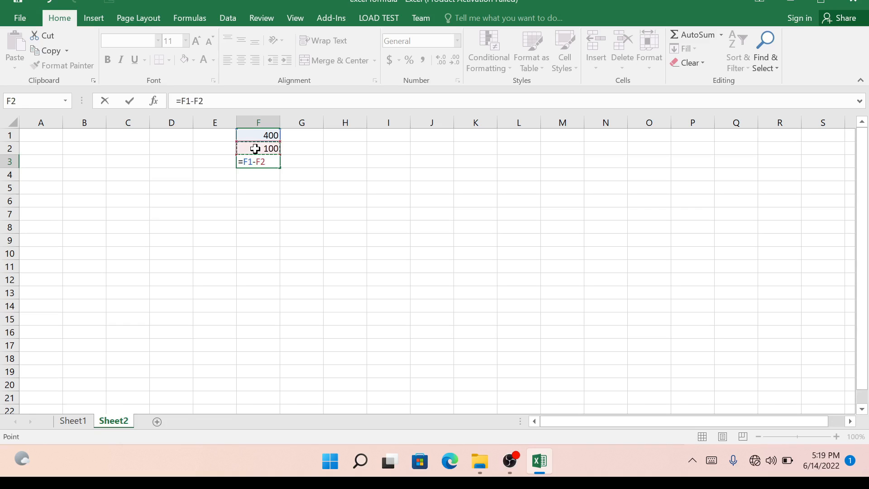
key(Return)
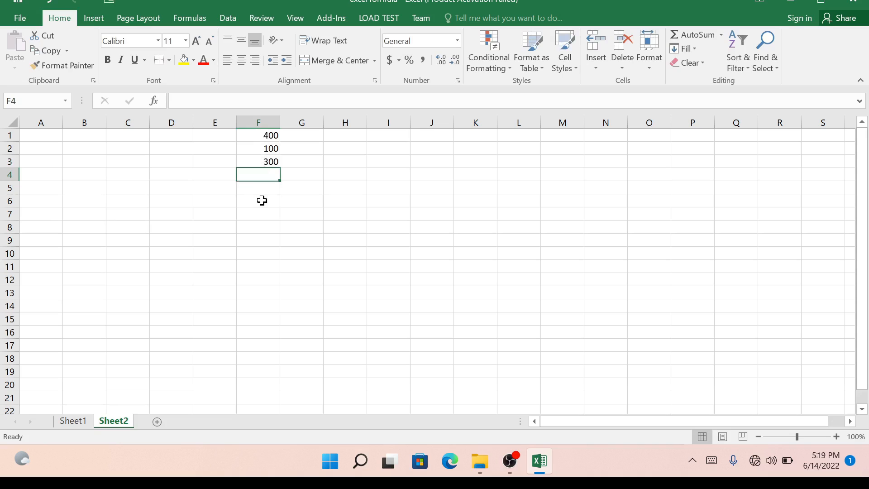
- Consult the formula list on Sheet1 again, and empty the subtraction example in F1:F3 on Sheet2
click(70, 421)
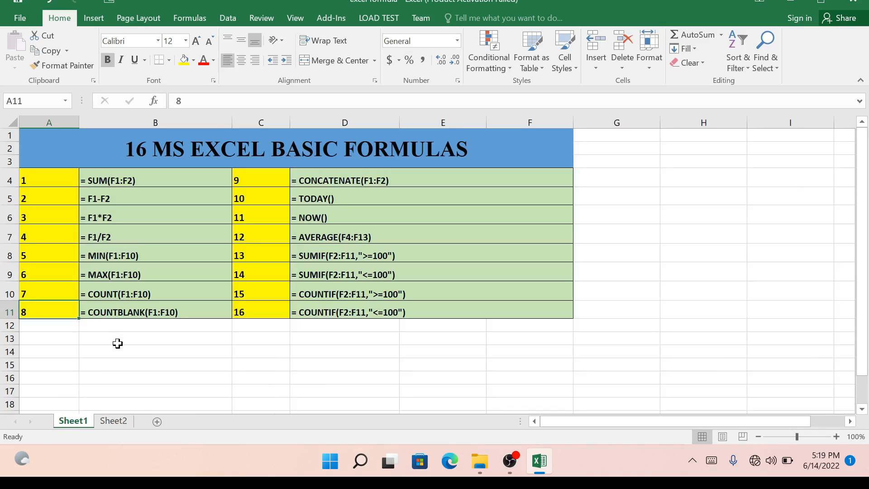
click(119, 424)
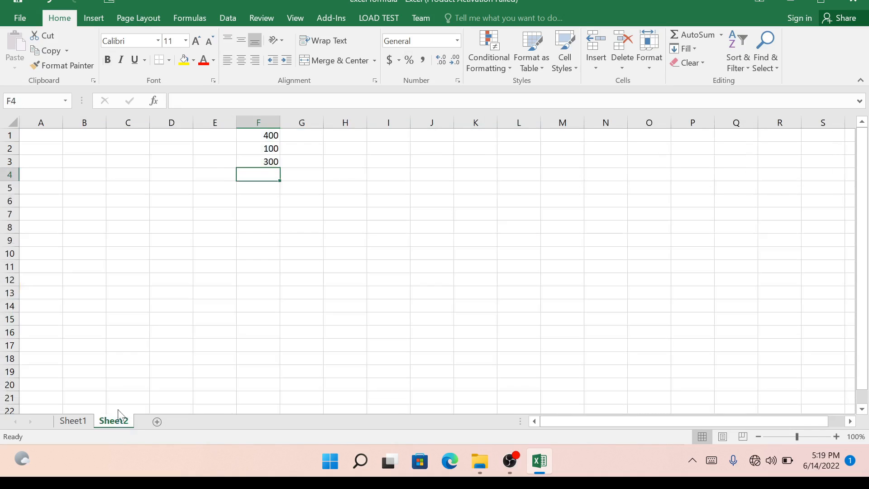
drag(252, 136, 257, 161)
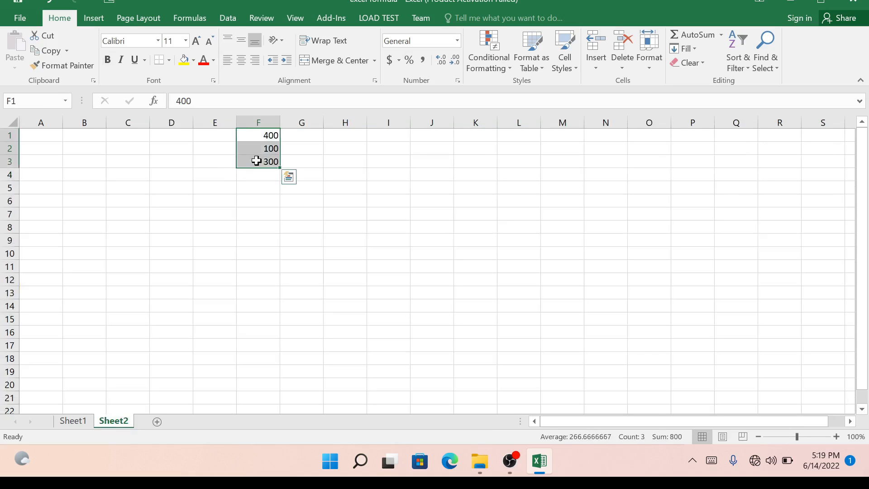
key(ctrl+z)
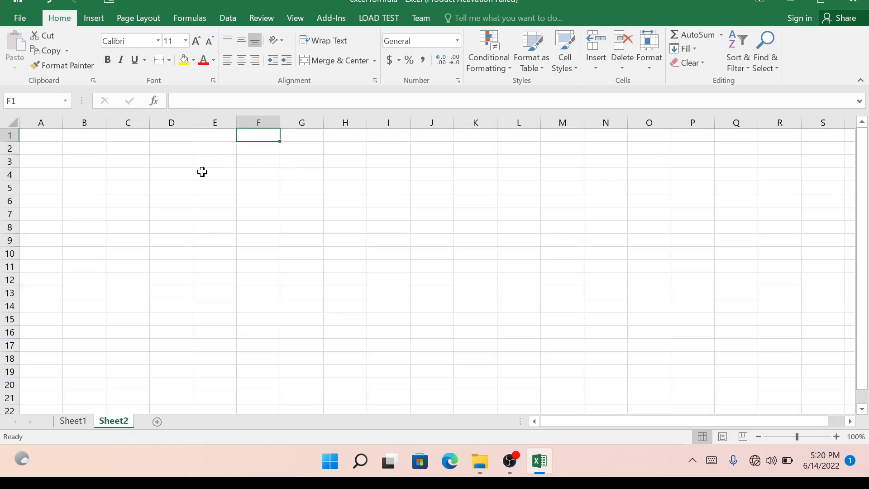
- Enter 400 in cell F1 and 50 in cell F2 of Sheet2
text(400)
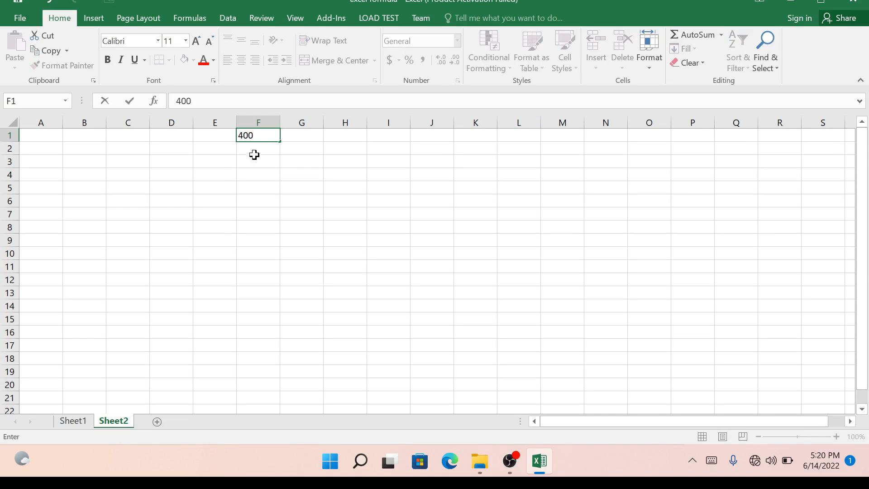
key(Return)
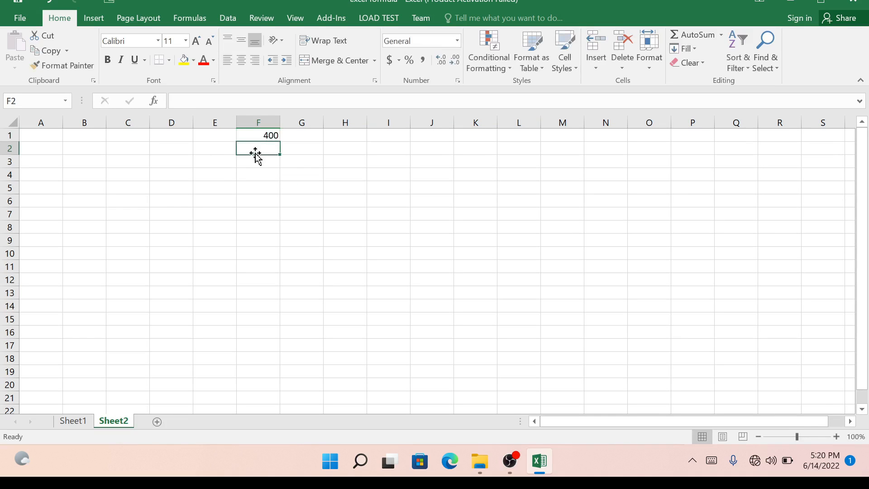
text(50)
key(Return)
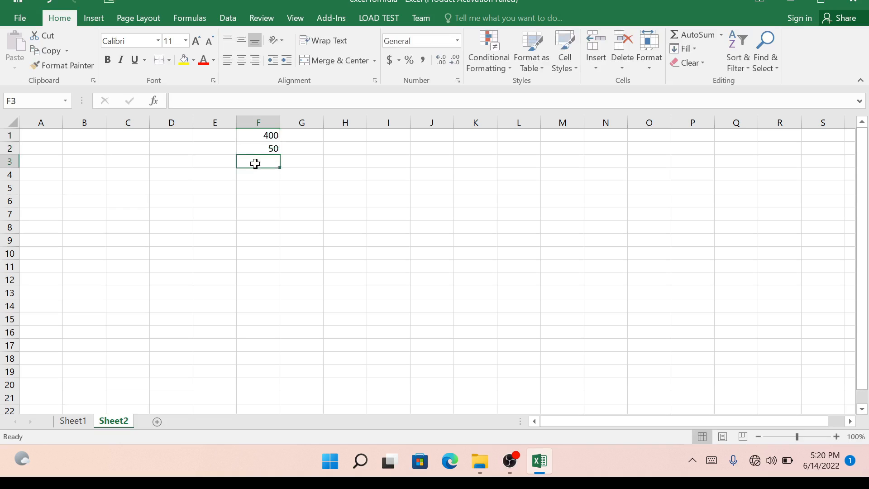
- Multiply the two values in cell F3 with the formula =F1*F2, and return to the formula list on Sheet1
text(=)
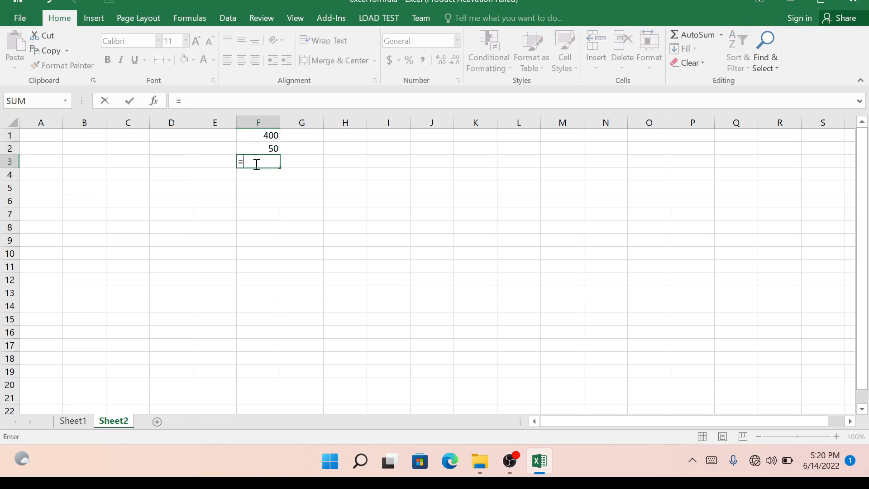
click(251, 137)
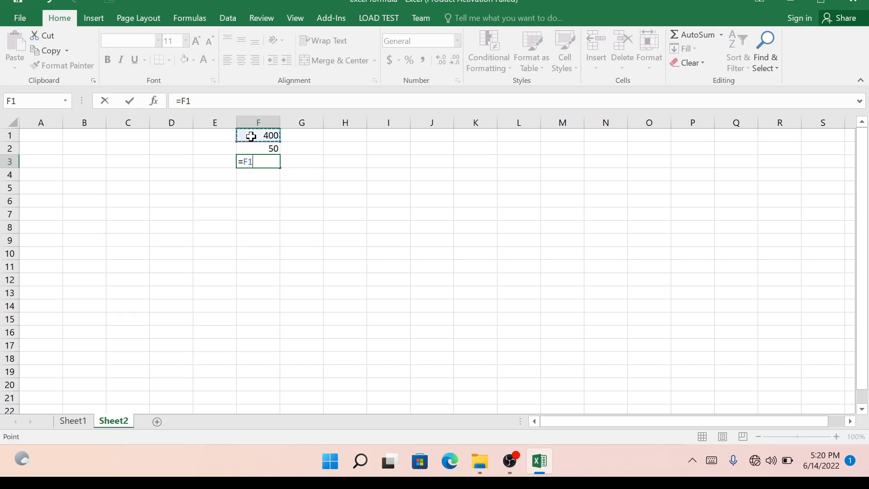
text(*)
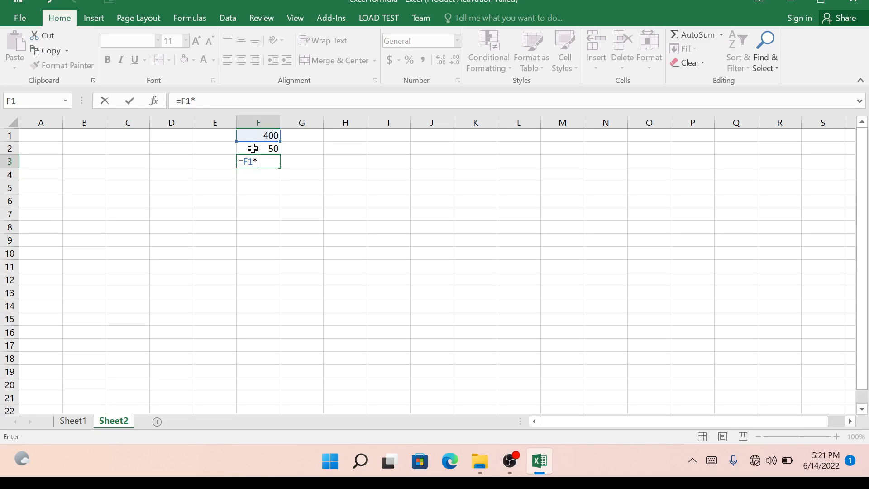
click(253, 149)
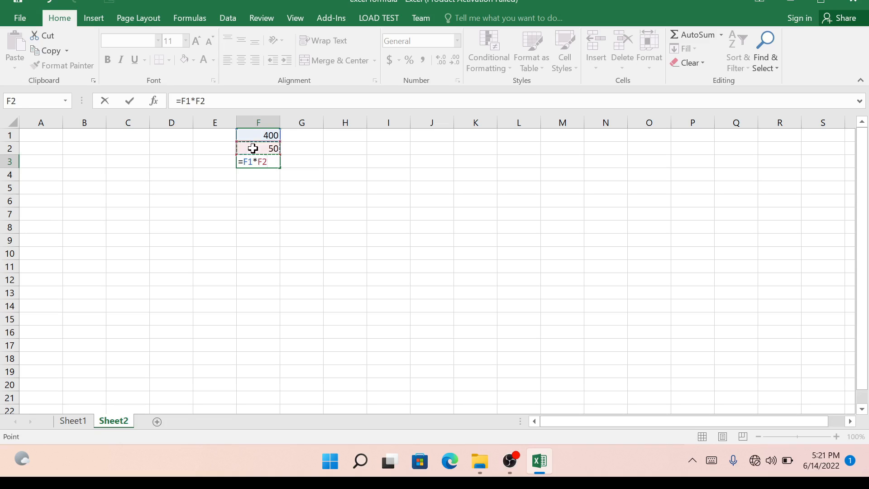
key(Return)
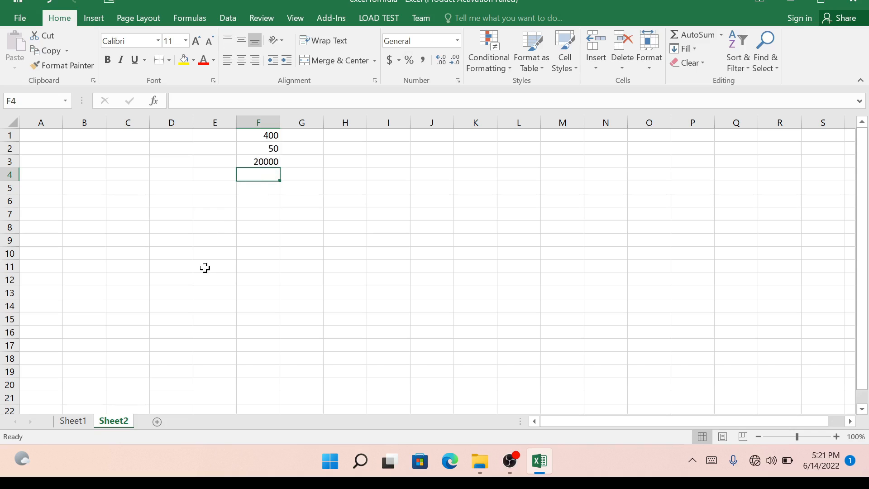
click(75, 422)
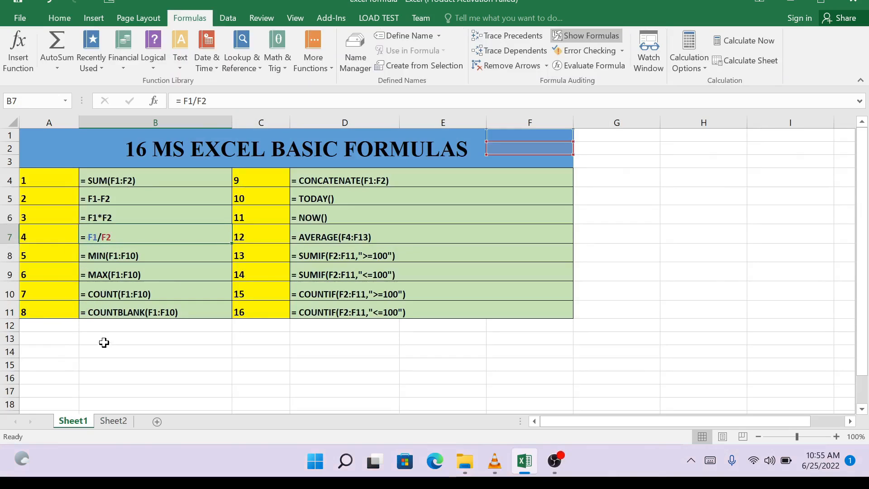
- Enter 50 in cell F1 and 10 in cell F2 of Sheet2 for the division example
click(108, 362)
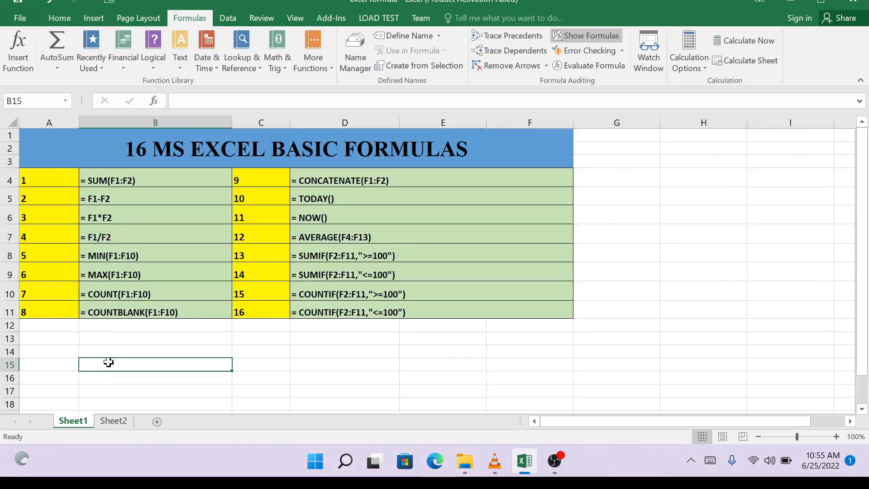
click(115, 422)
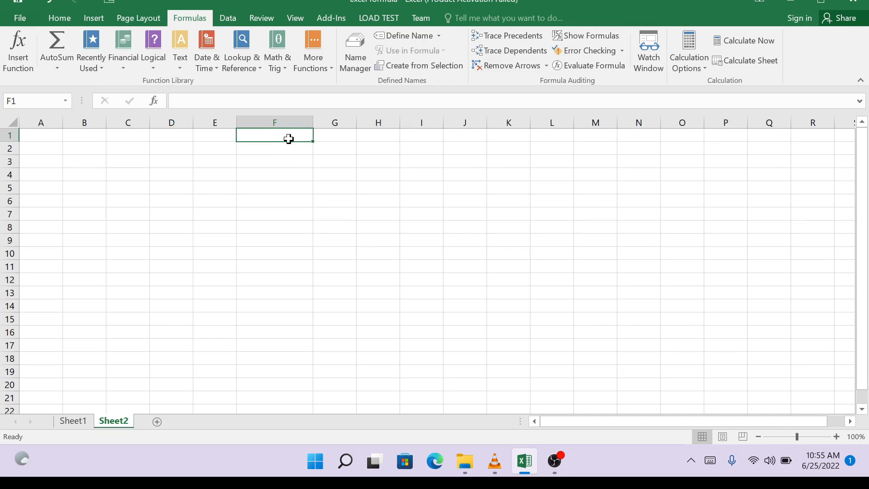
text(50)
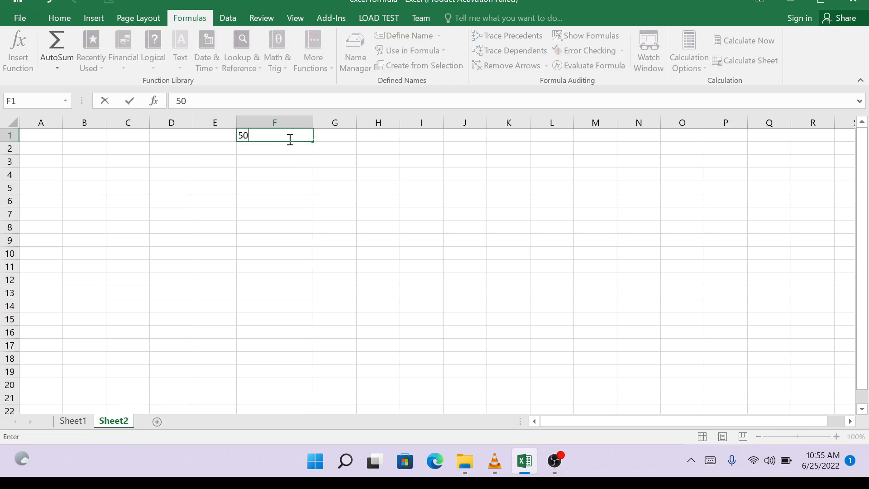
key(Return)
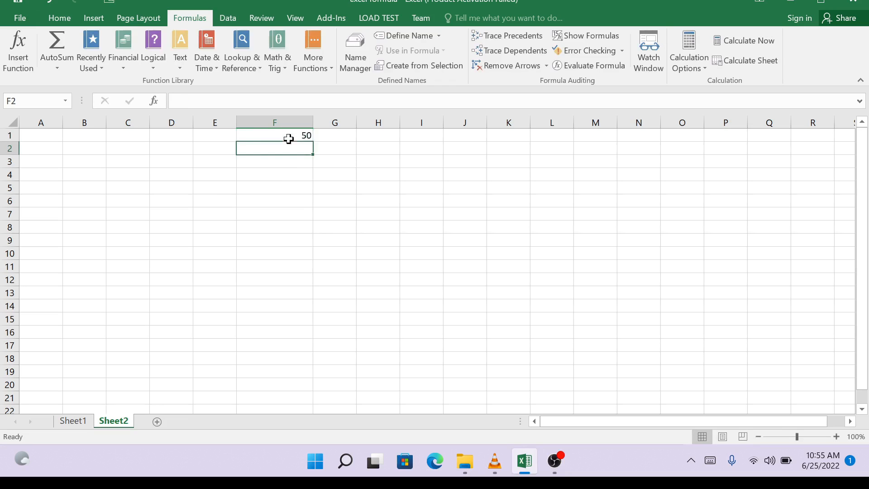
text(10)
key(Return)
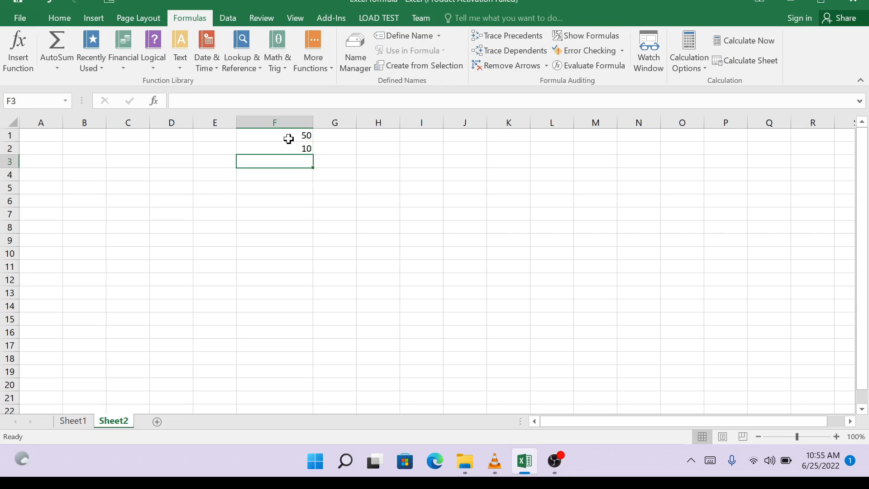
- Divide the first value by the second in cell F3 with the formula =F1/F2, and return to the formula list on Sheet1
text(=)
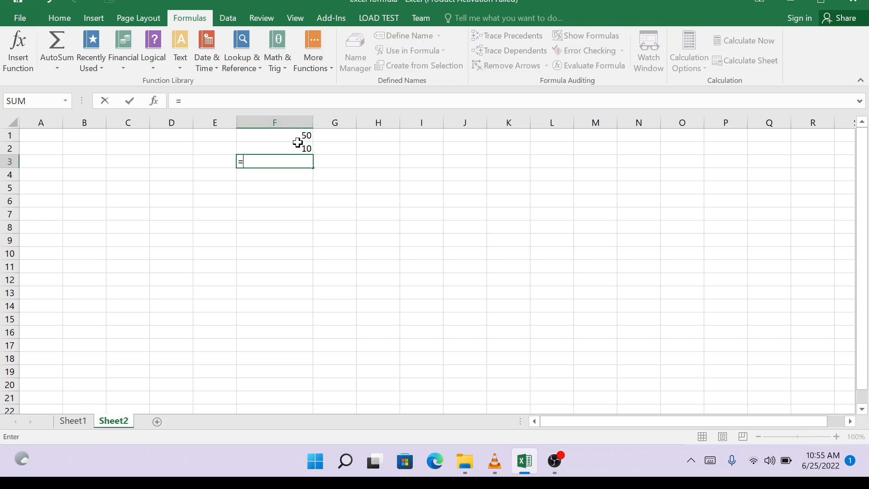
click(299, 140)
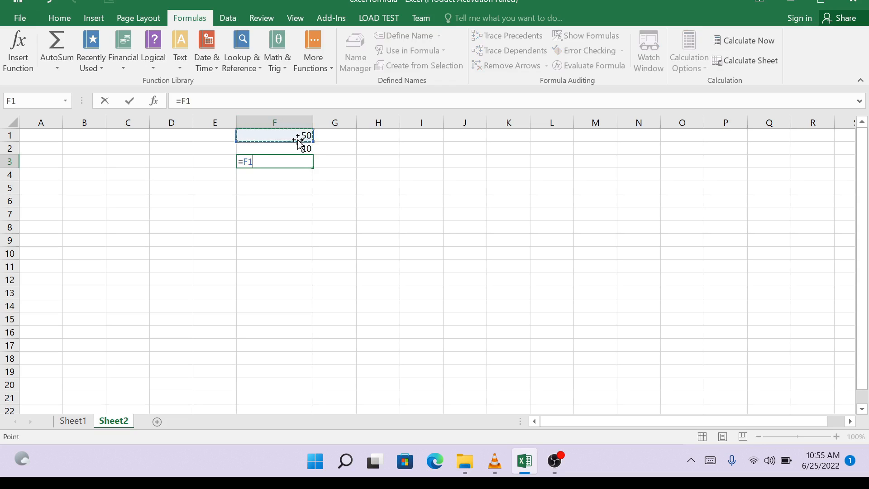
text(/)
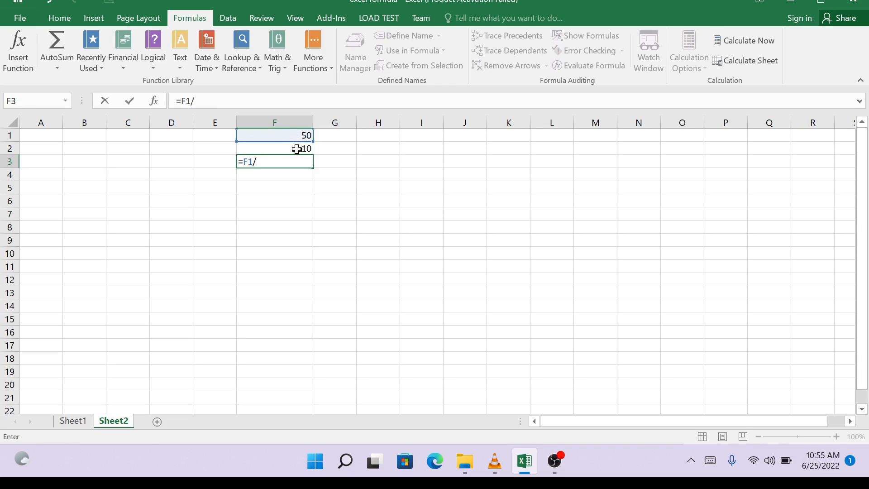
click(297, 149)
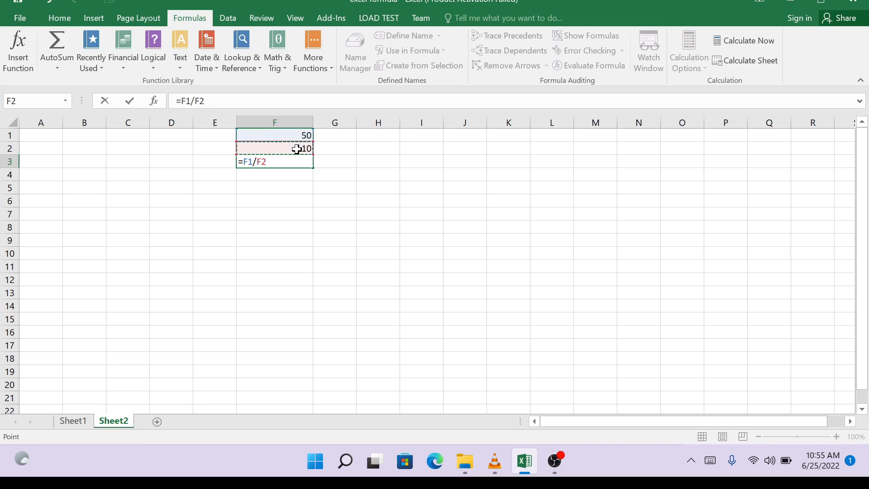
key(Return)
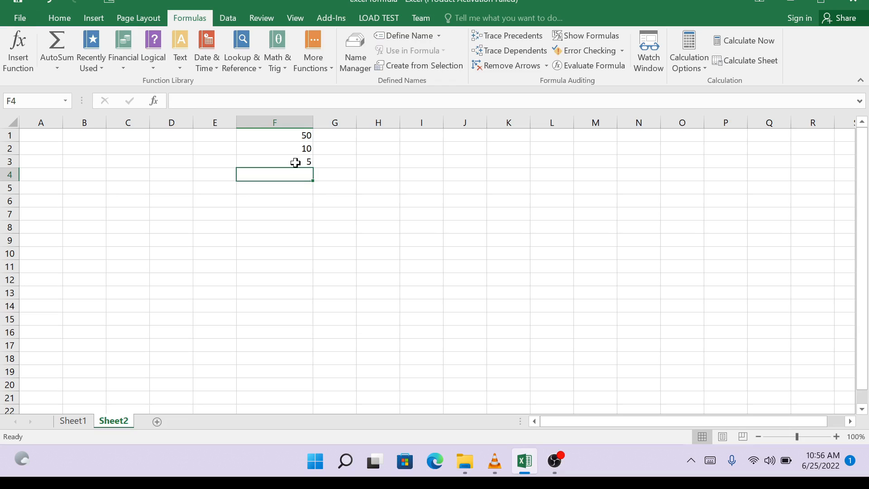
click(296, 162)
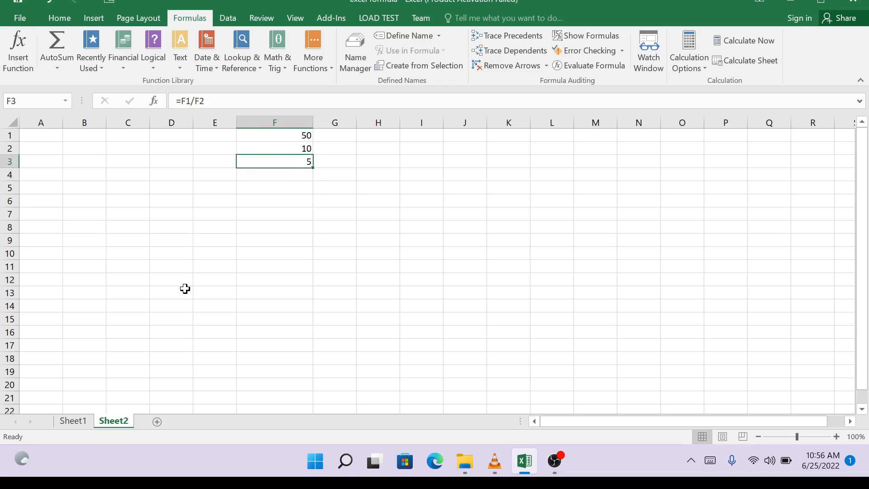
click(77, 423)
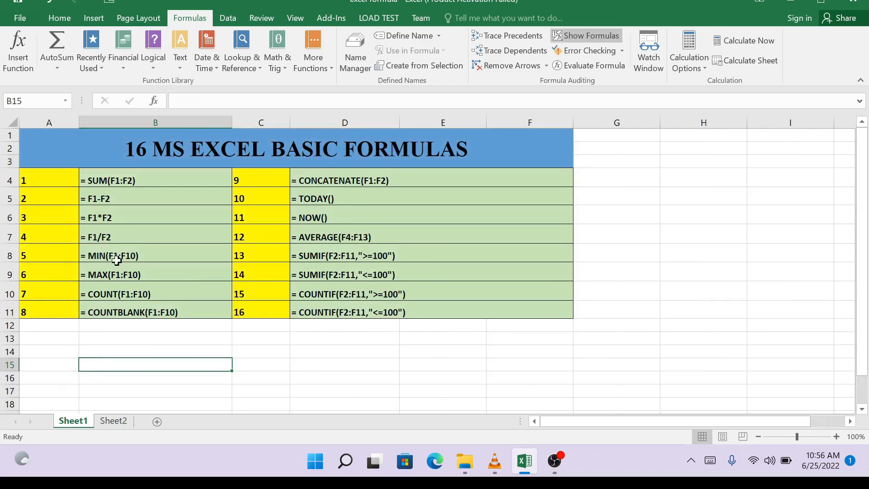
click(98, 328)
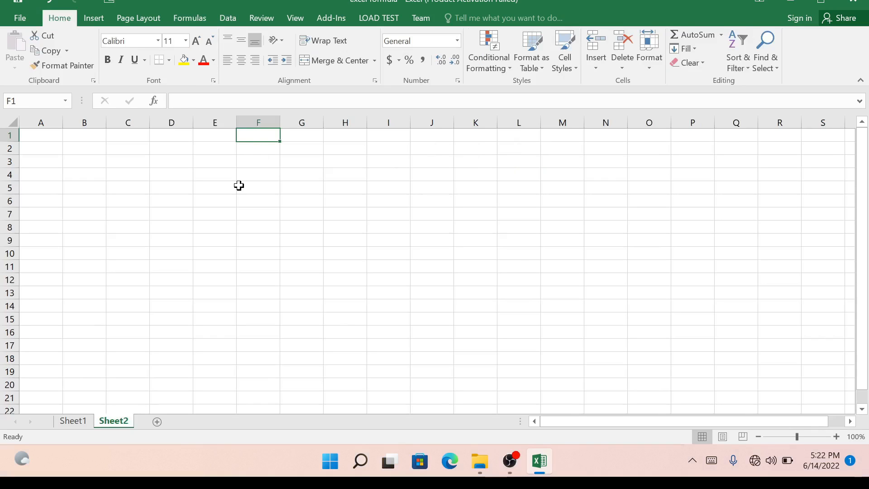
- Fill cells F1:F10 of the emptied Sheet2 with 100, 50, 30, 40, 60, 200, 10, 40, 80 and 20
text(100)
key(Return)
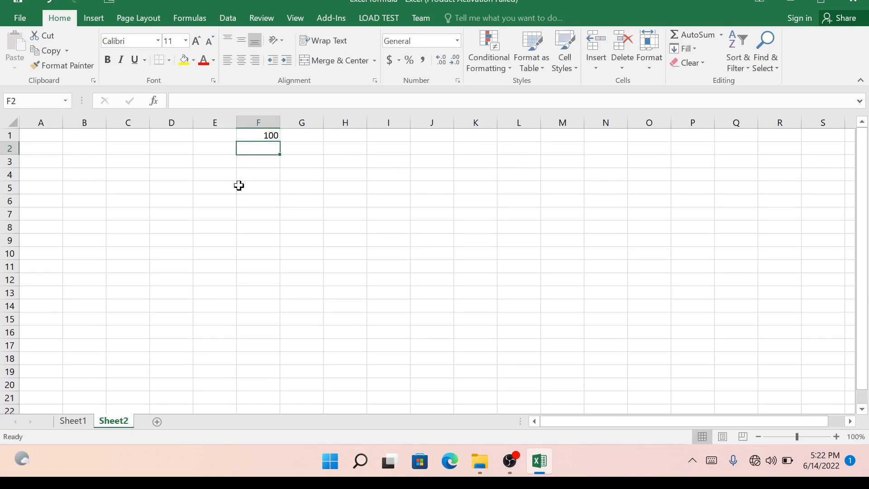
text(50)
key(Return)
text(30)
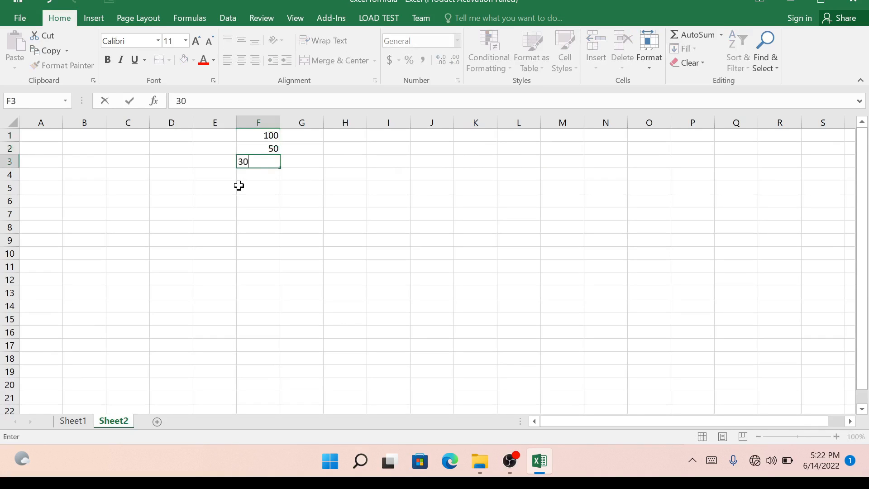
key(Return)
text(40)
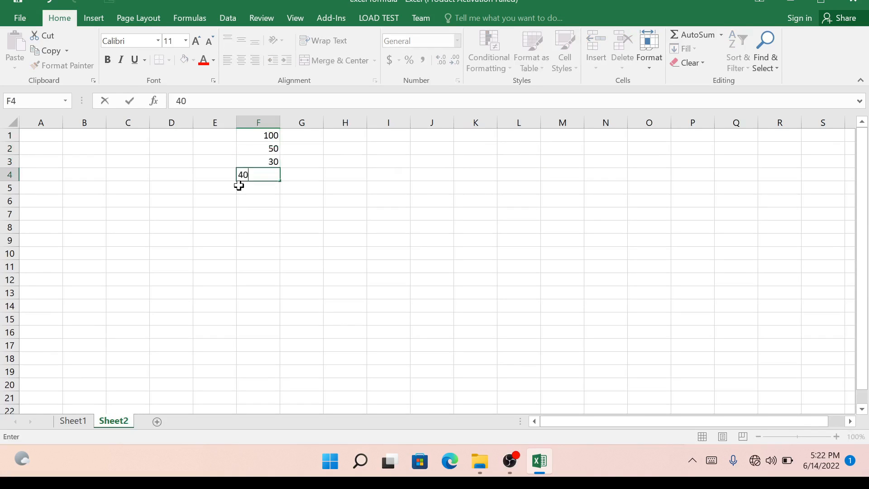
key(Return)
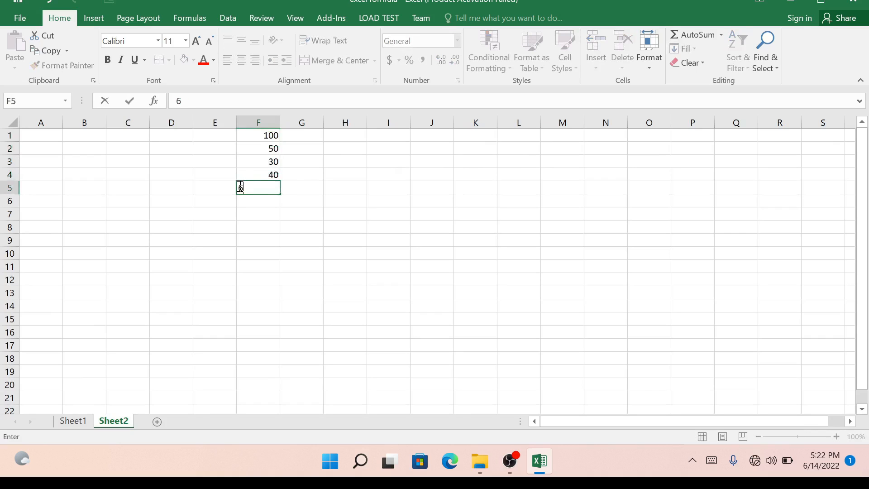
text(60)
key(Return)
text(200)
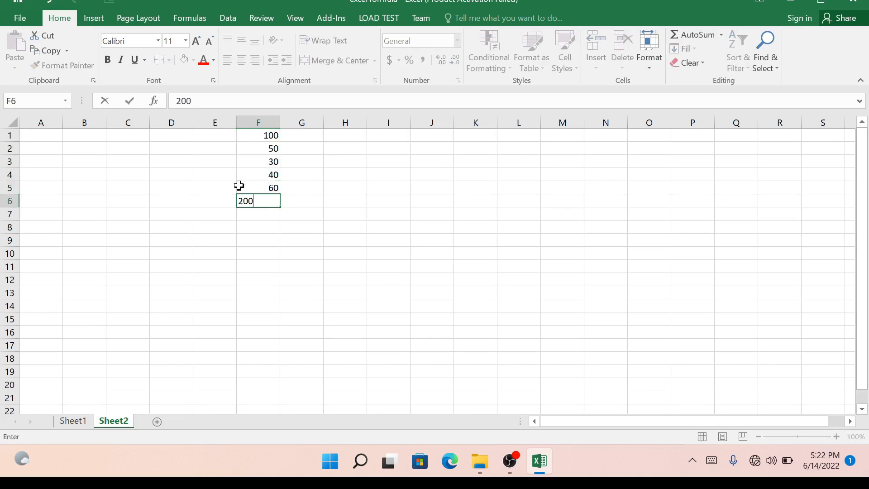
key(Return)
text(10)
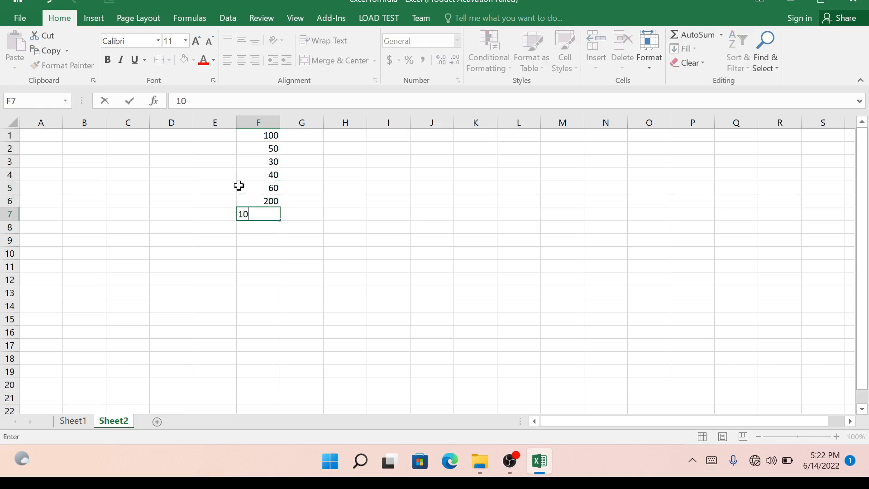
key(Return)
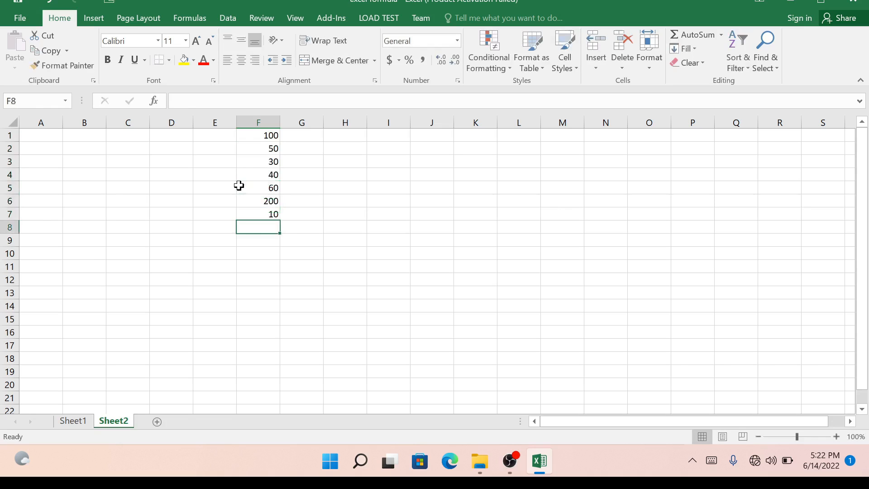
text(40)
key(Return)
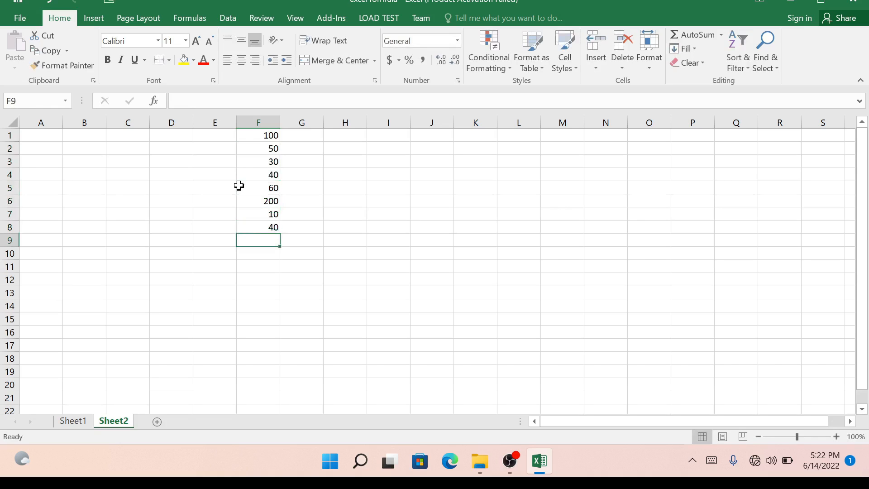
text(80)
key(Return)
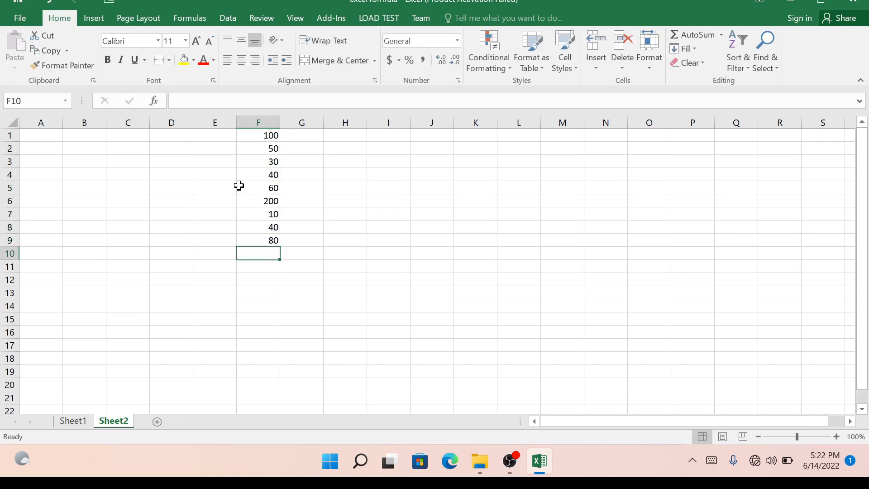
text(20)
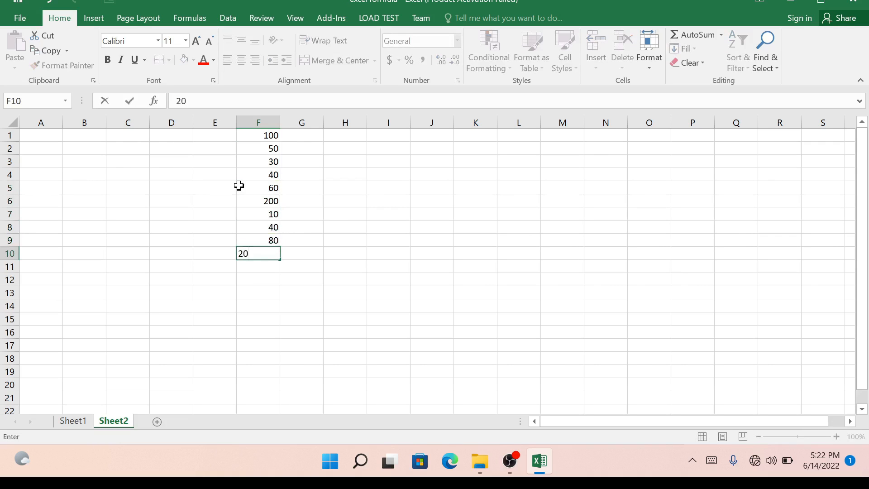
key(Return)
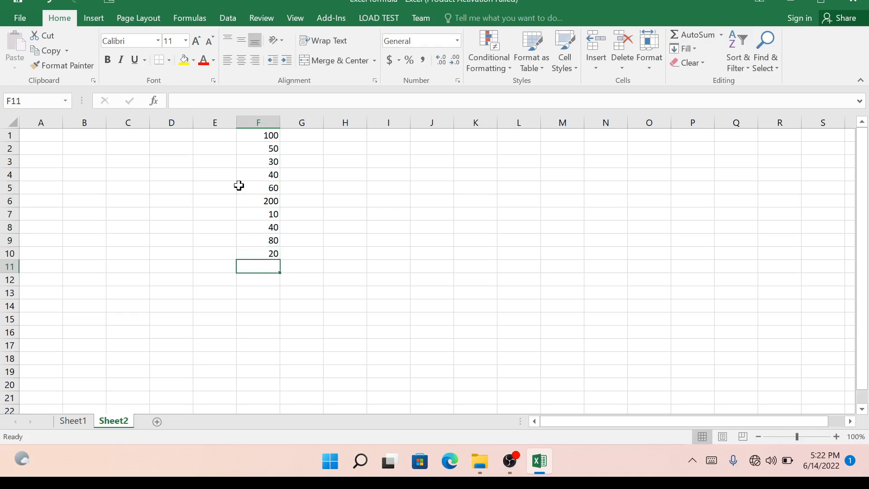
- Find the smallest value of the list in cell F11 with the formula =MIN(F1:F10), and inspect that cell
text(=)
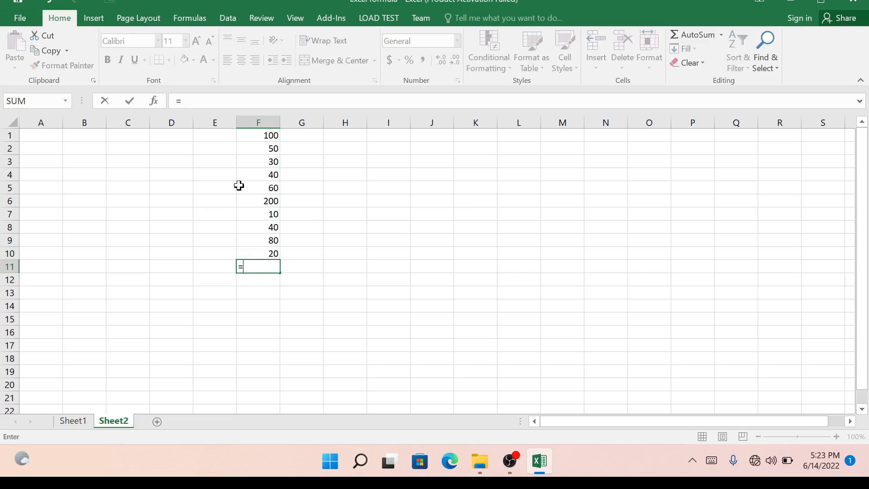
text(MIN)
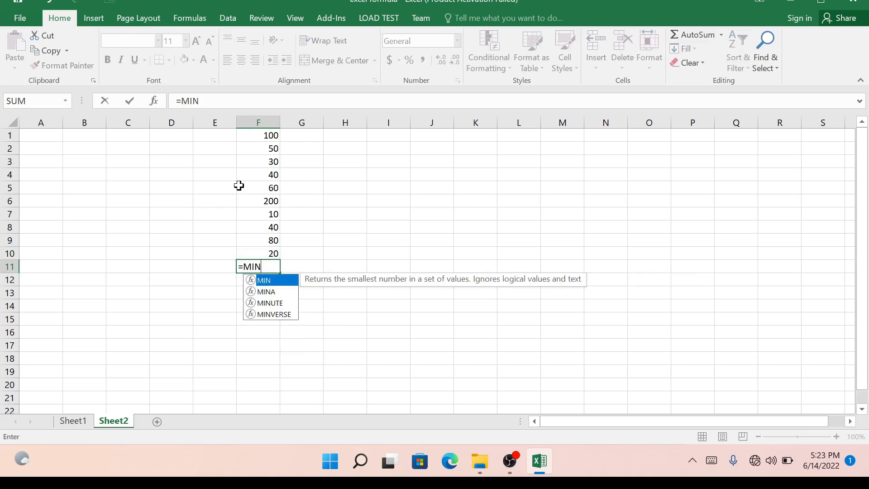
text(()
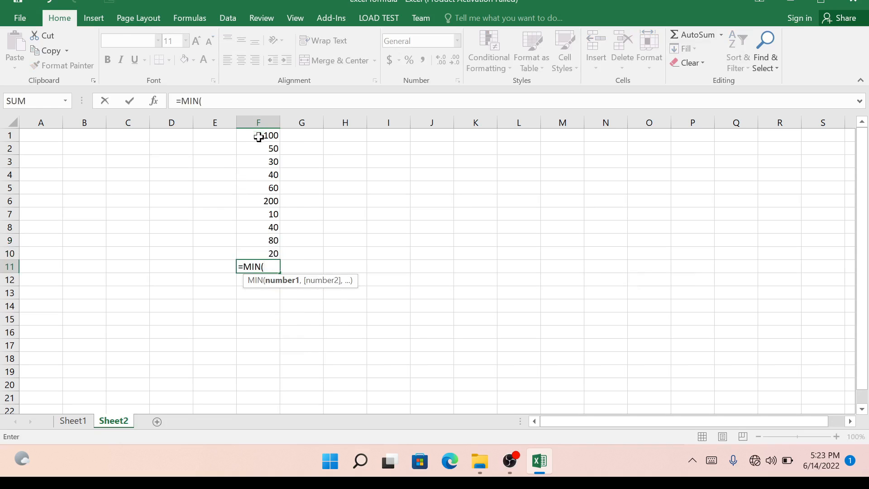
drag(259, 137, 264, 253)
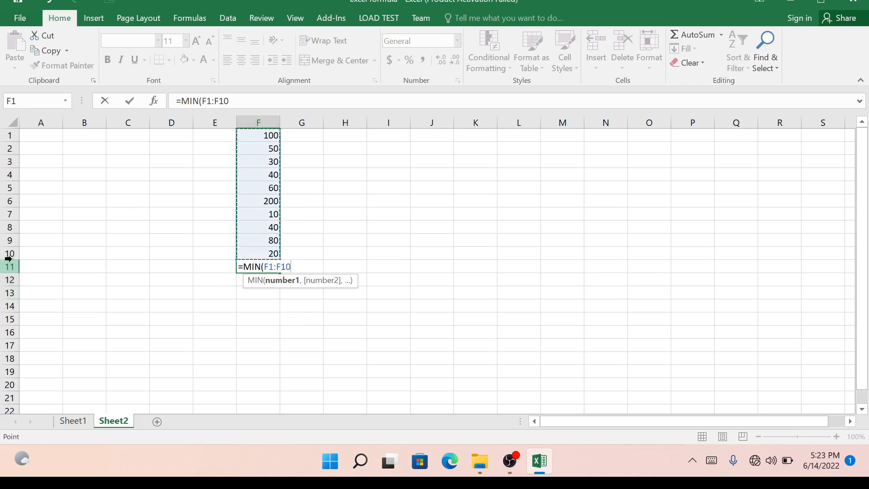
text())
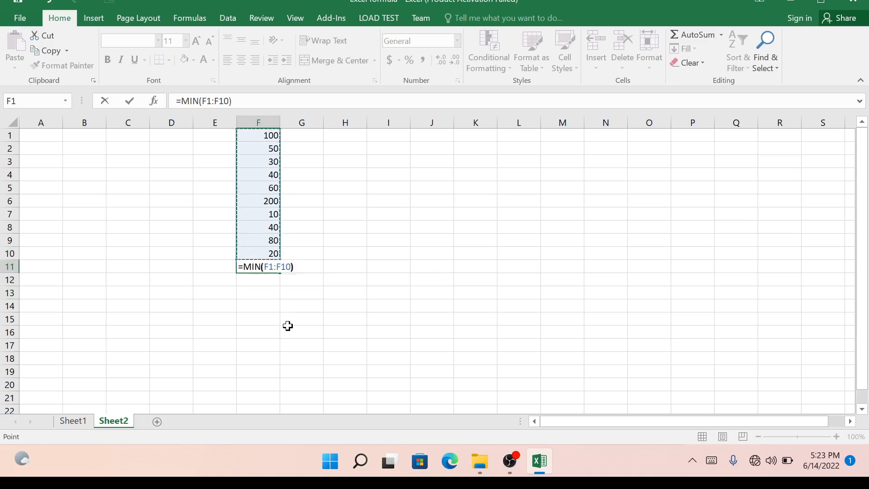
key(Return)
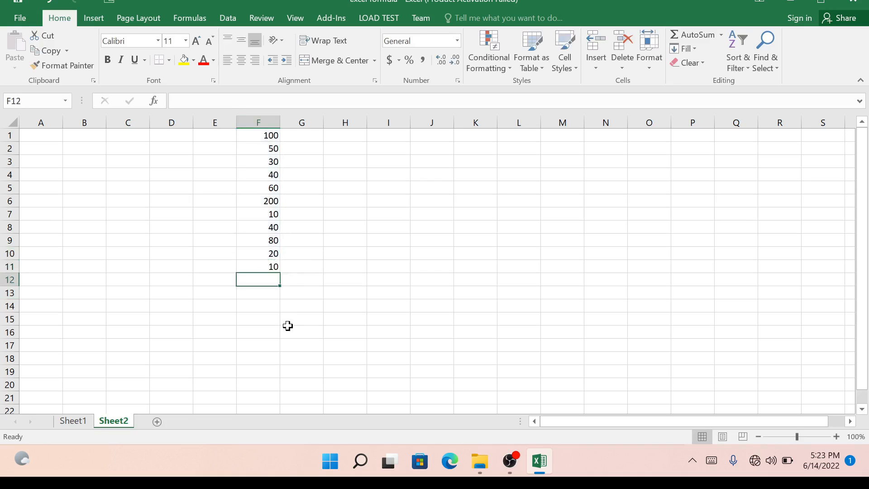
click(264, 266)
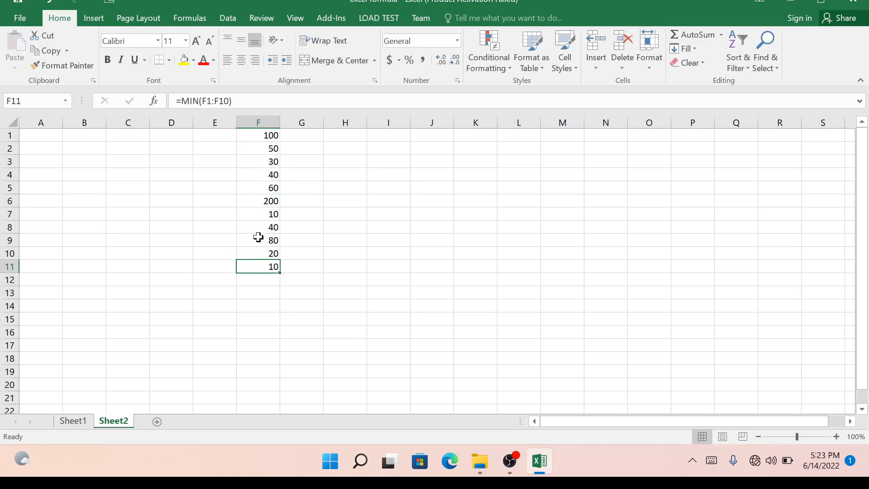
- Change the value in cell F7 to 2, and check the MIN formula in cell F11
click(257, 215)
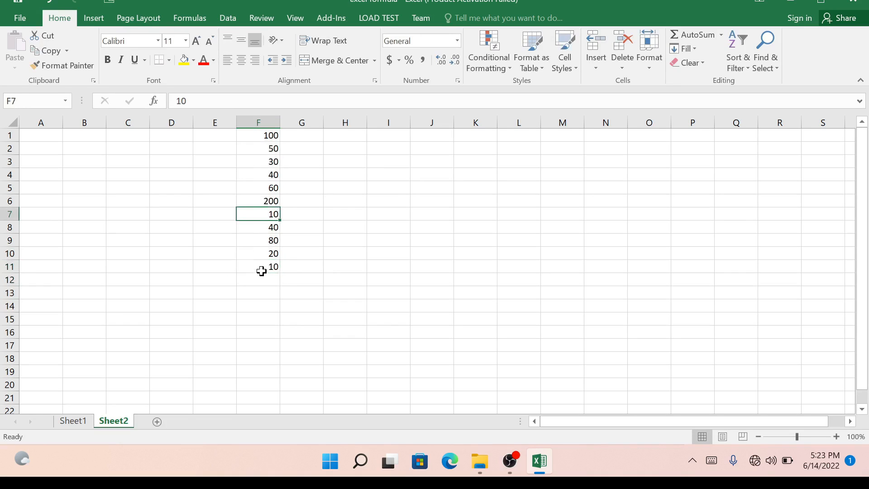
key(BackSpace)
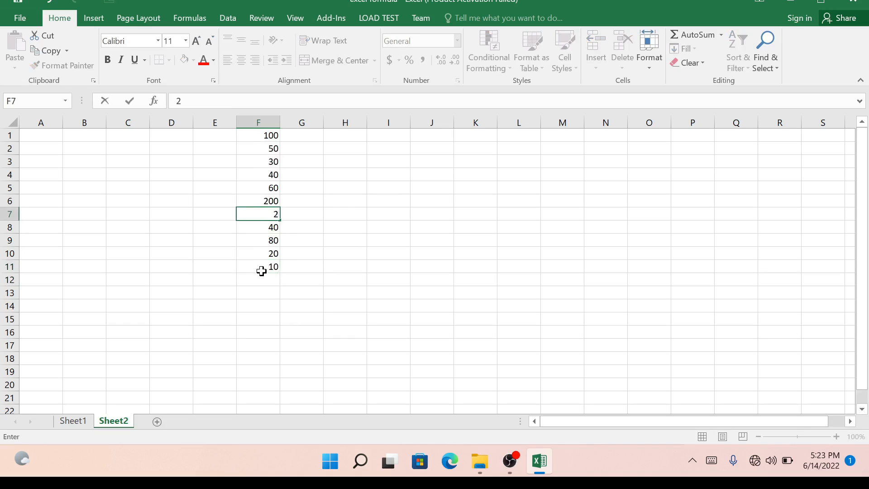
key(Return)
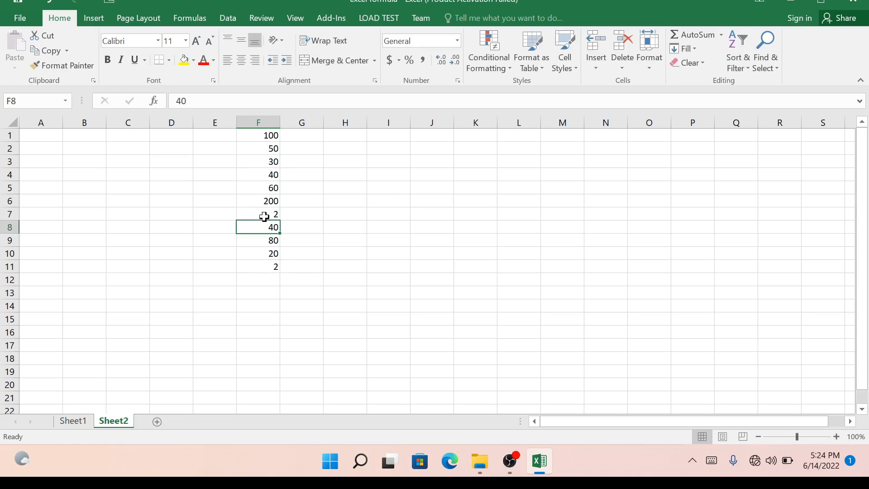
click(265, 266)
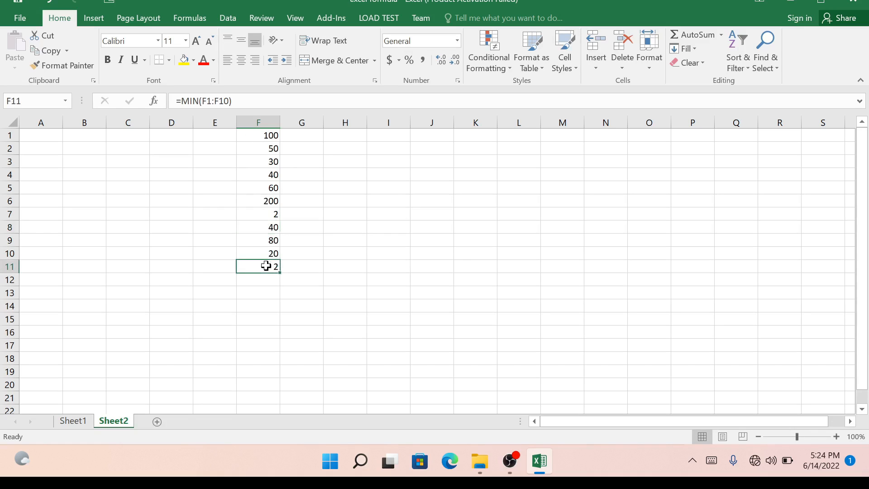
- Consult the formula list on Sheet1, and replace the formula in Sheet2's cell F11 with =MAX(F1:F10) to find the largest value
click(72, 420)
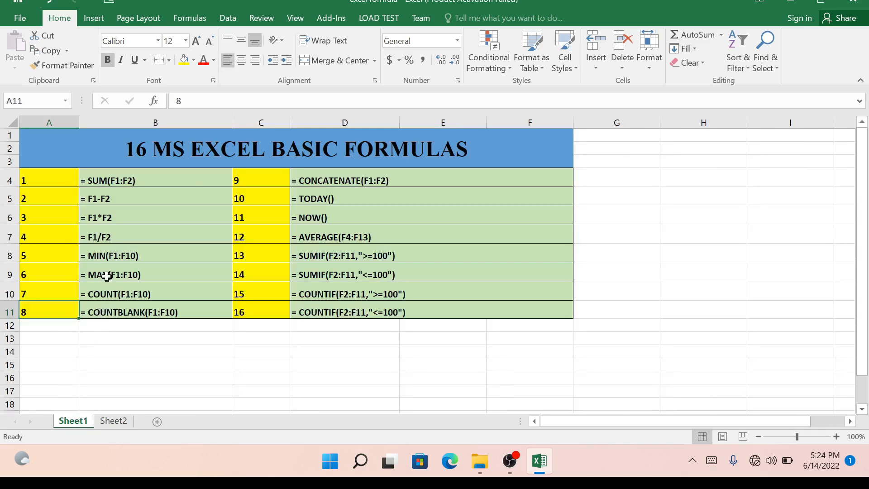
click(113, 420)
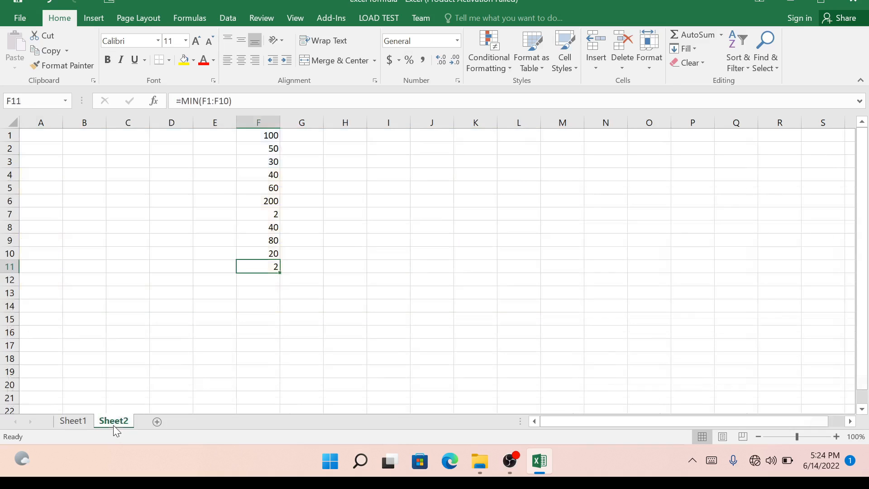
double_click(271, 269)
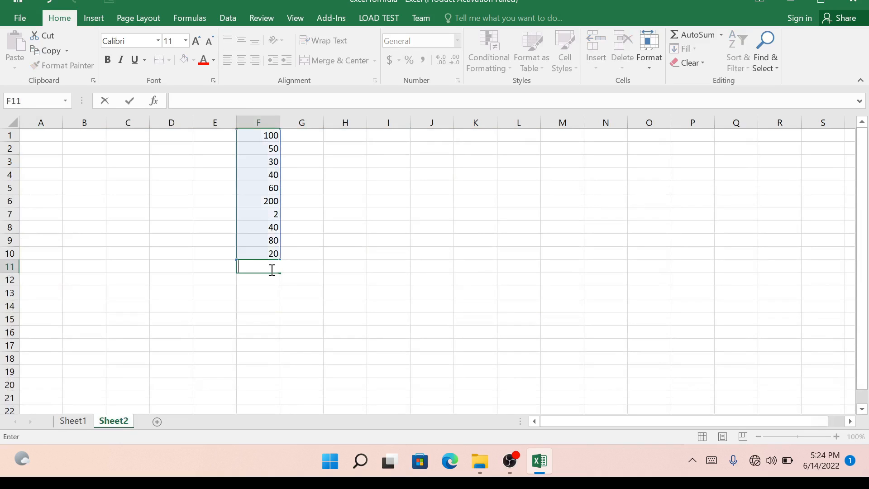
text(=MAX)
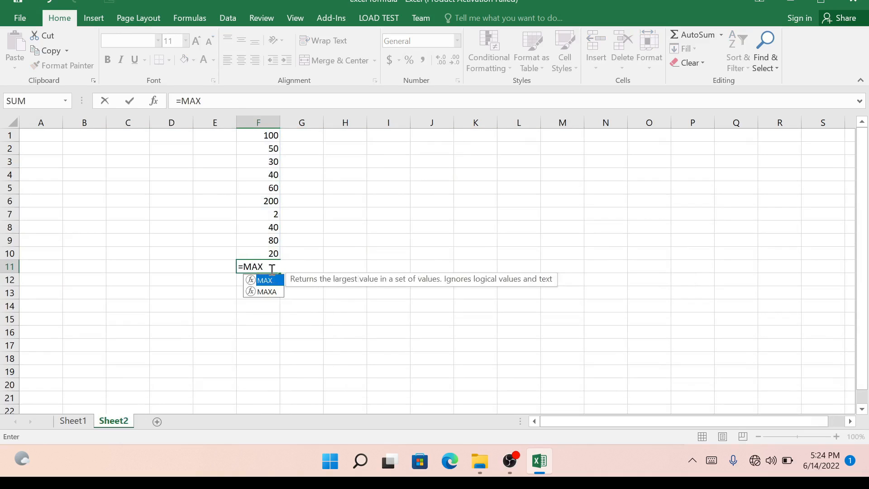
text(()
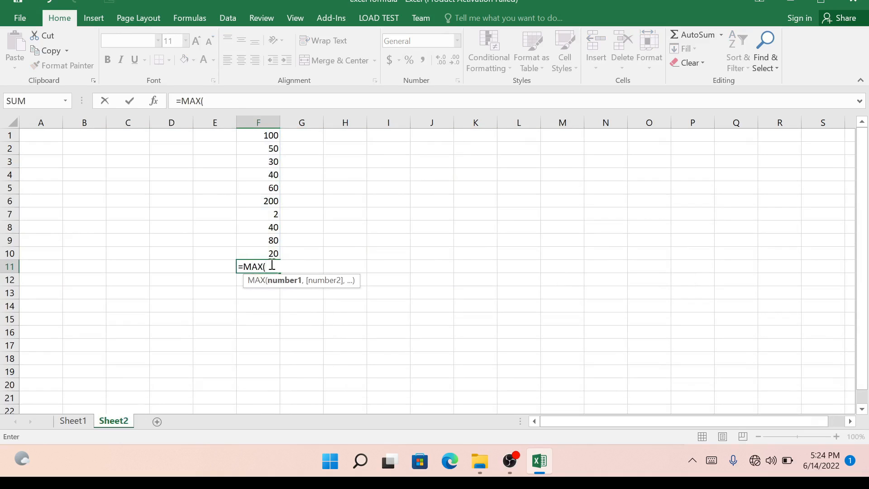
drag(262, 133, 267, 248)
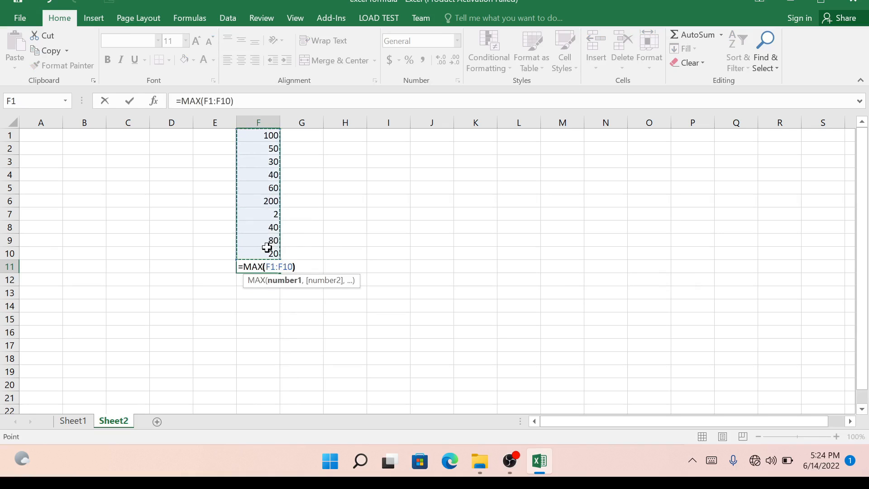
text())
key(Return)
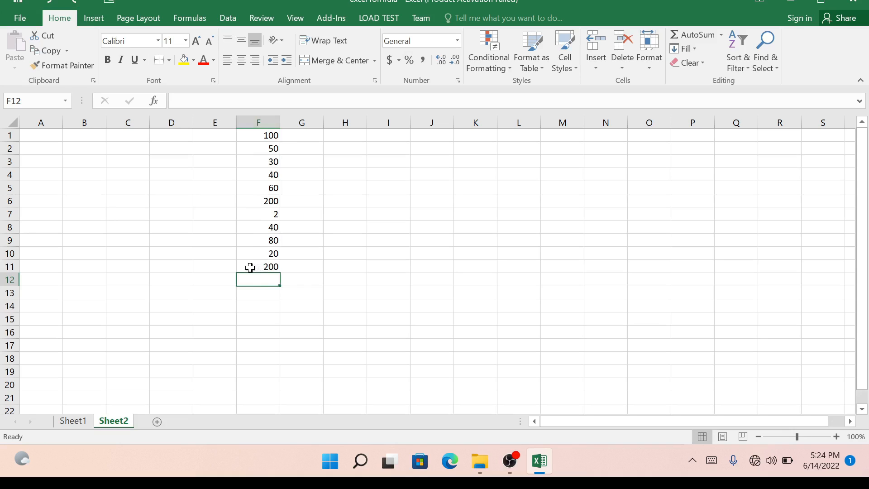
- Change the value in cell F6 to 400, and check the MAX formula in cell F11
click(258, 200)
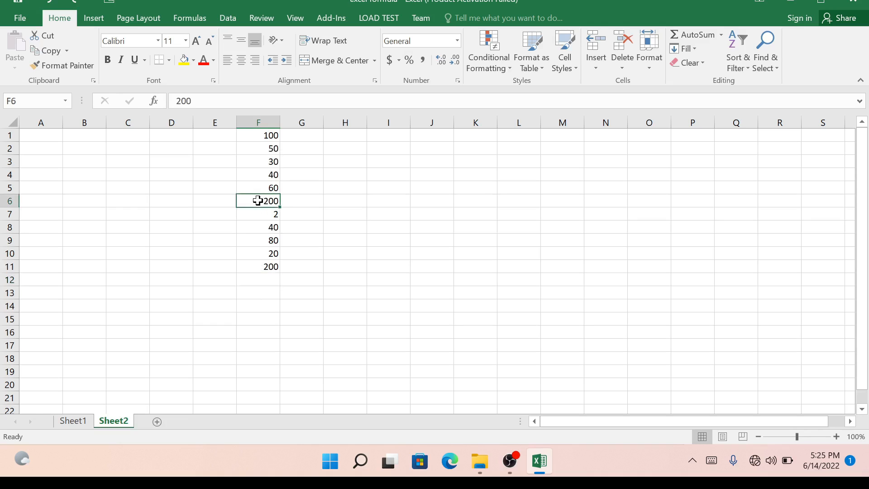
key(BackSpace)
text(400)
key(Return)
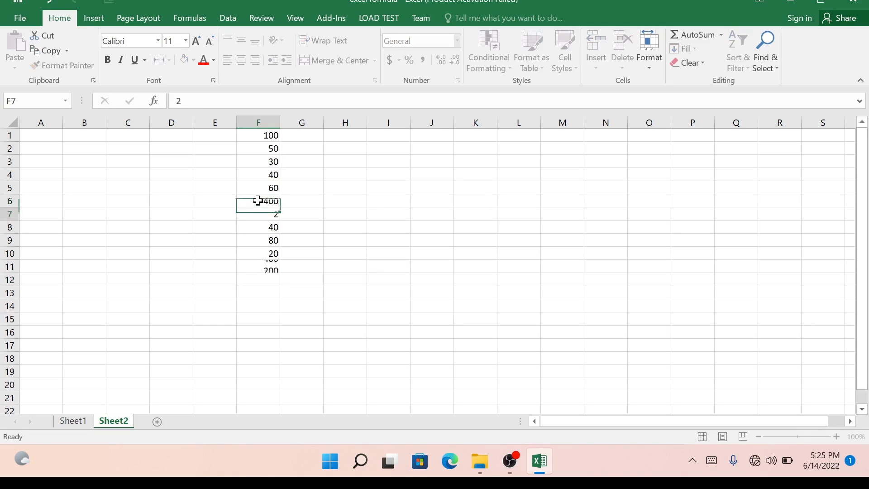
click(250, 267)
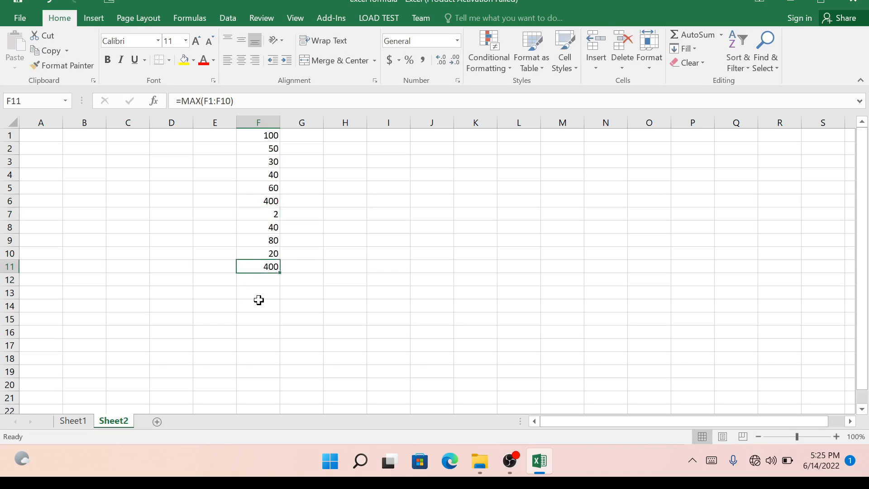
key(Down)
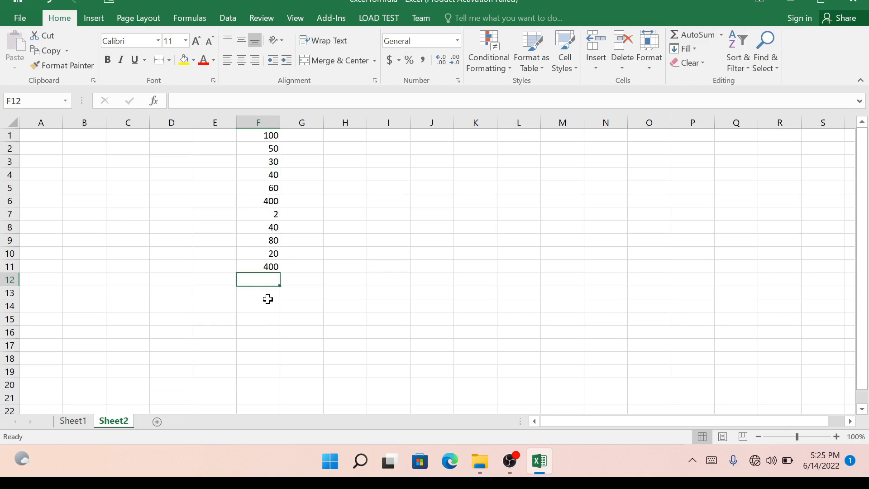
- Consult the formula list on Sheet1, replace the formula in Sheet2's cell F11 with =COUNT(F1:F10), and inspect that cell
click(76, 421)
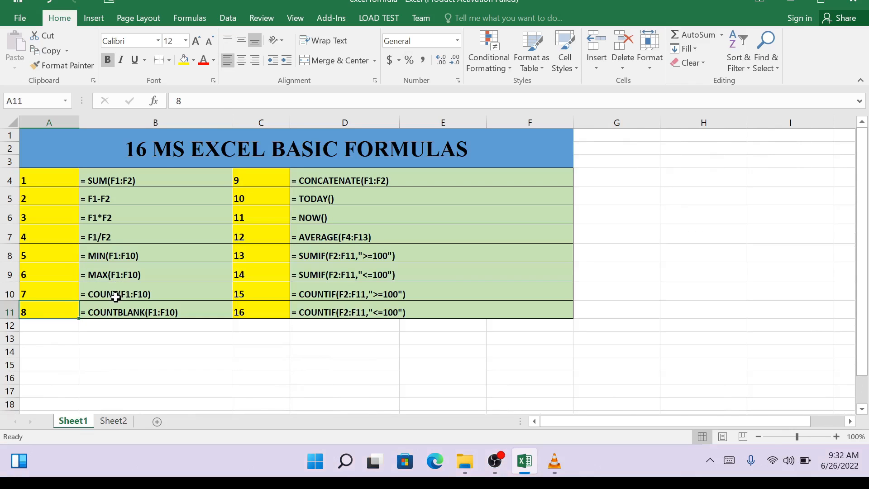
click(114, 422)
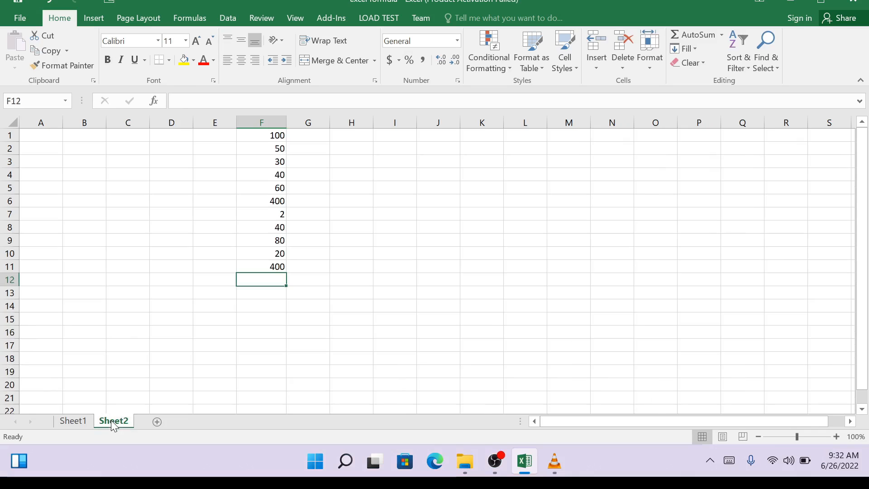
click(270, 268)
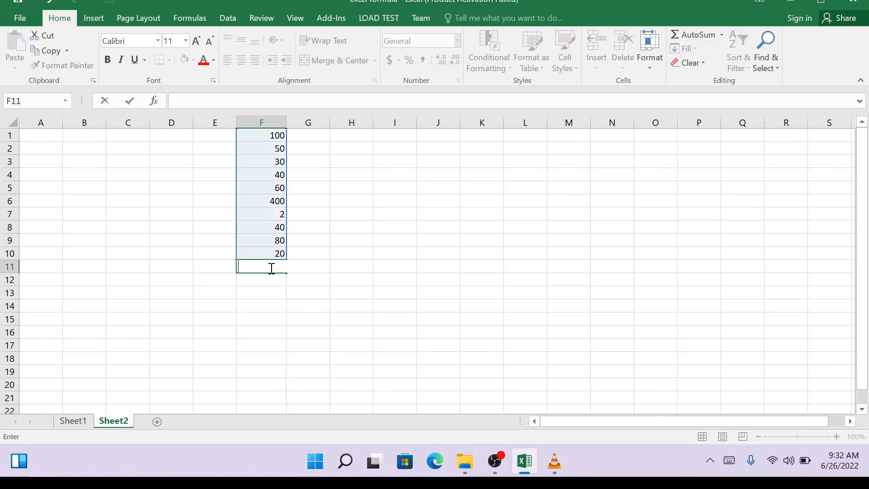
text(=count)
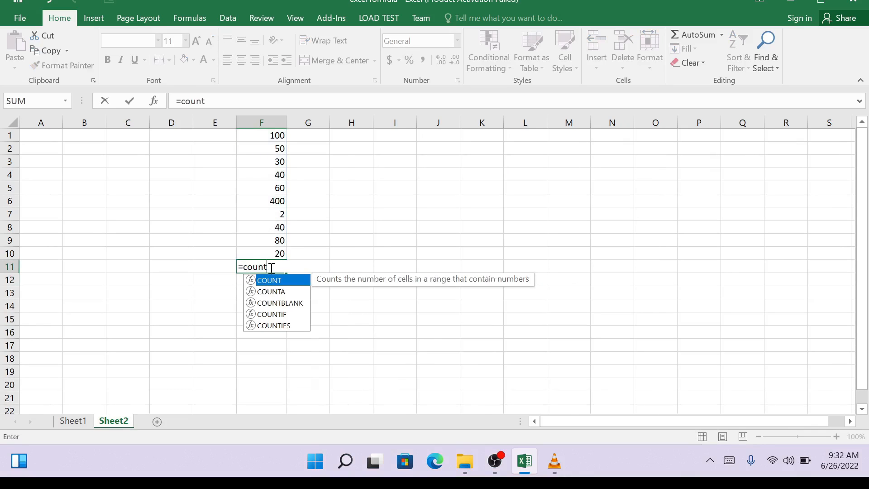
text(()
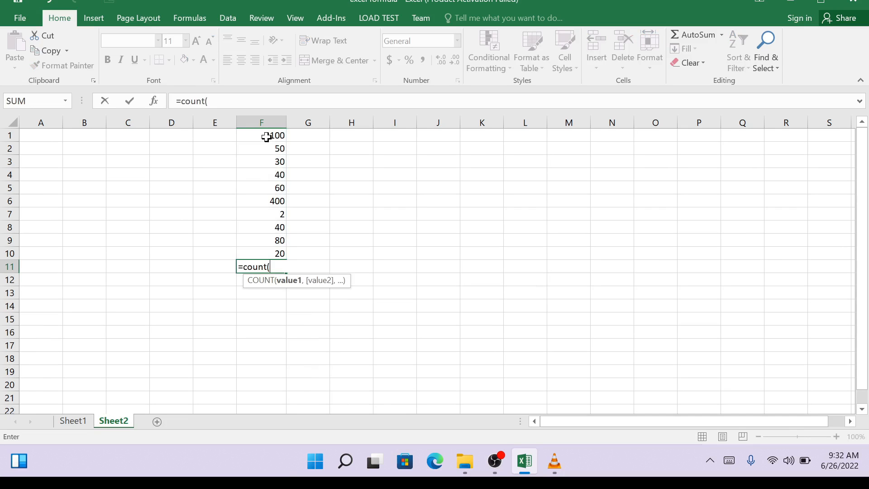
drag(266, 136, 257, 250)
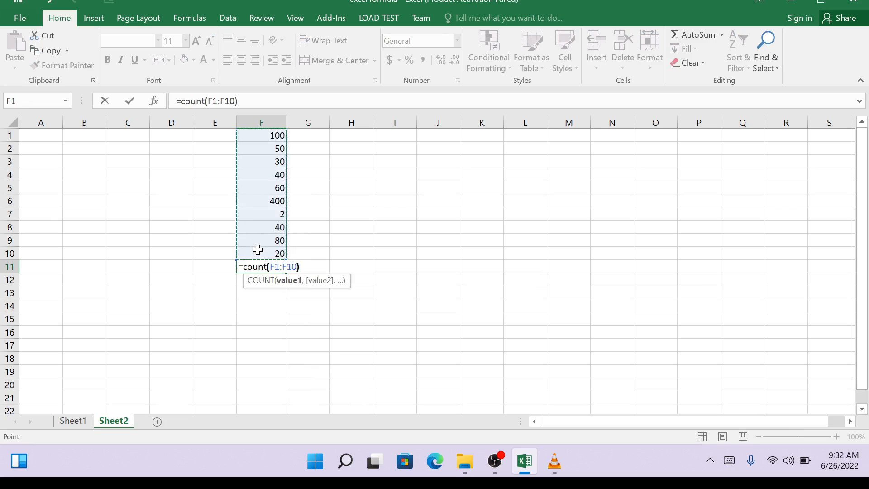
text())
key(Return)
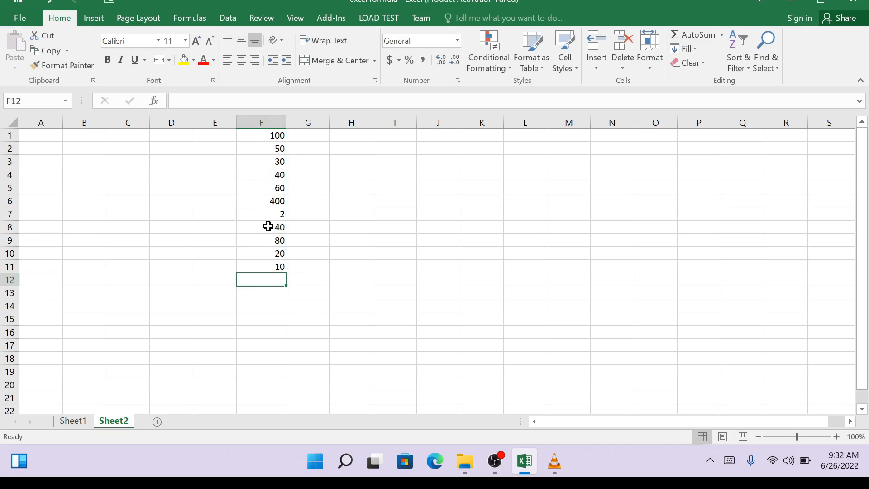
click(268, 268)
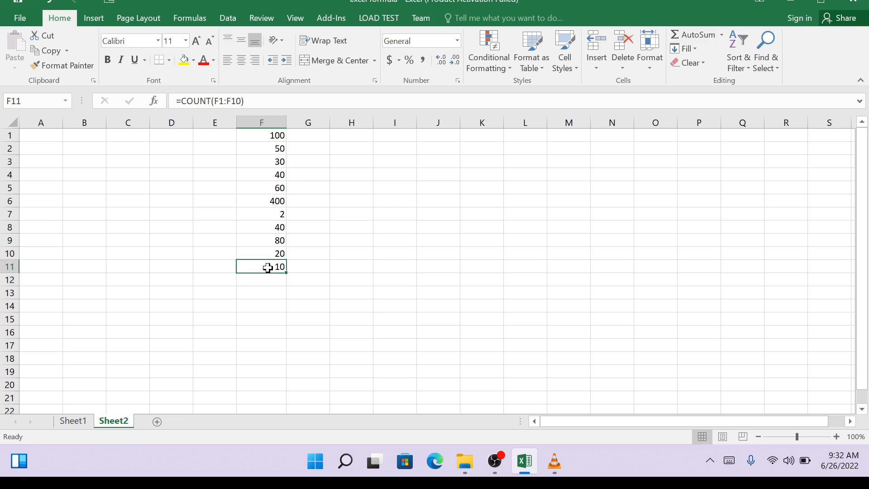
- Look up the COUNTBLANK formula on Sheet1, and empty cells F3, F5, F8 and F11 on Sheet2
click(73, 421)
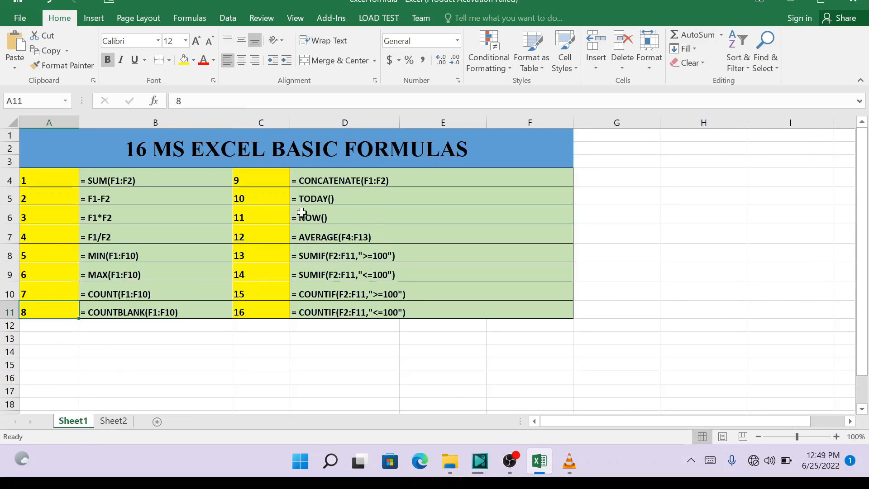
click(111, 312)
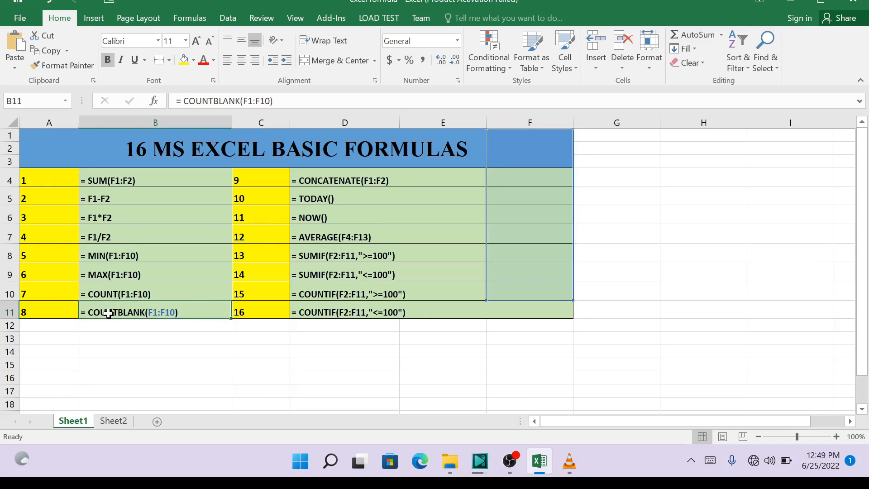
click(114, 421)
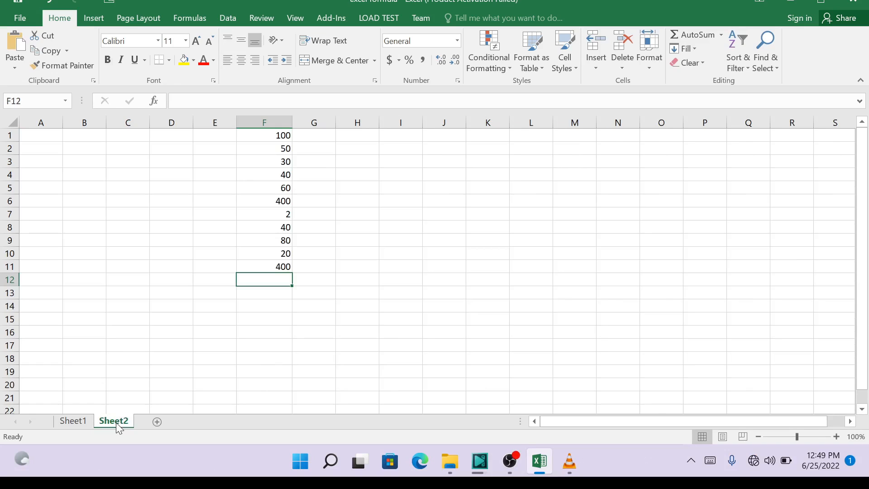
click(271, 269)
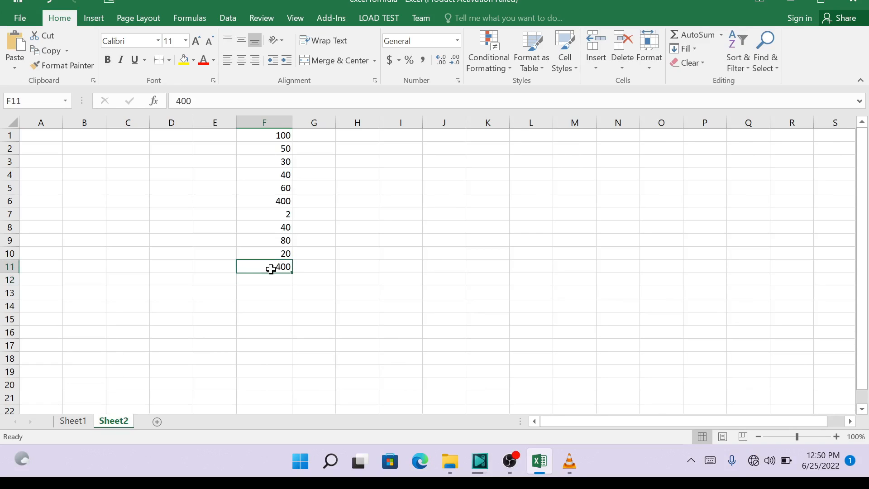
drag(271, 269, 269, 193)
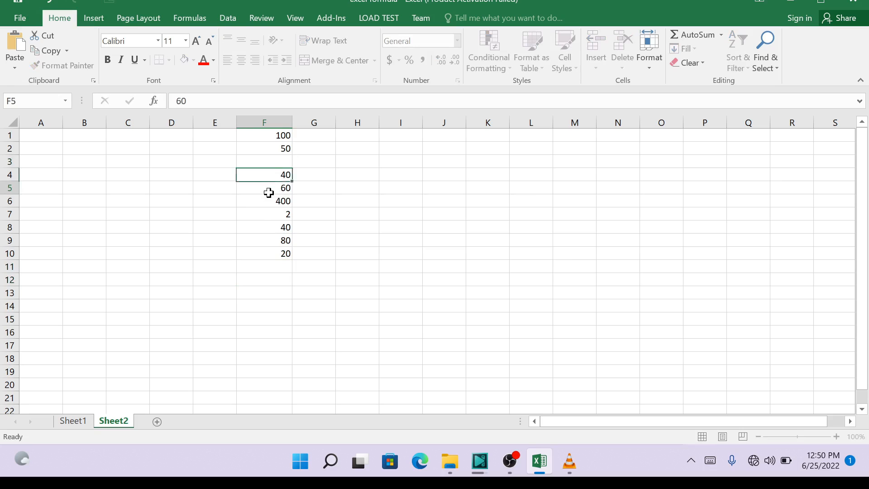
key(BackSpace)
click(271, 229)
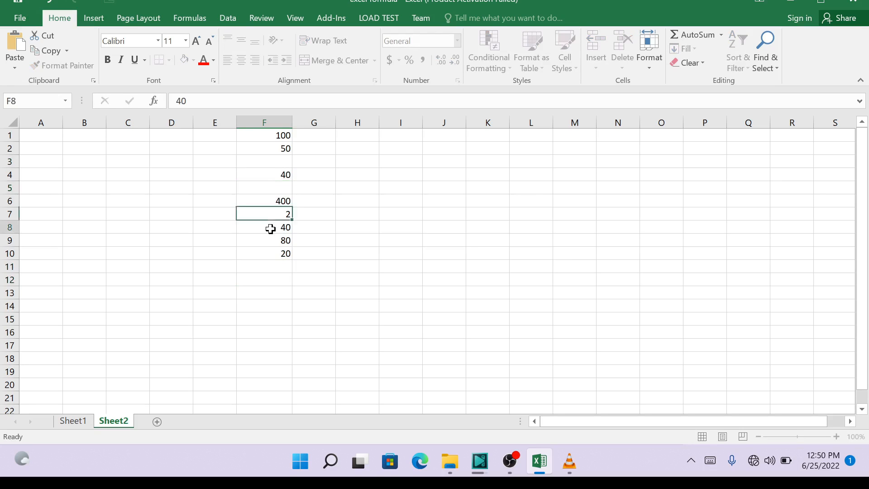
key(BackSpace)
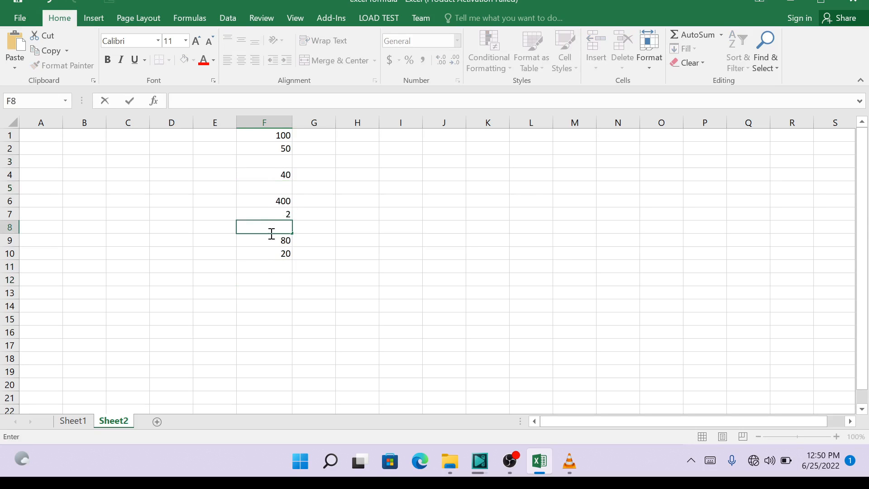
- Count the empty cells of the list in cell F11 with the COUNTBLANK function over F1:F10
click(265, 267)
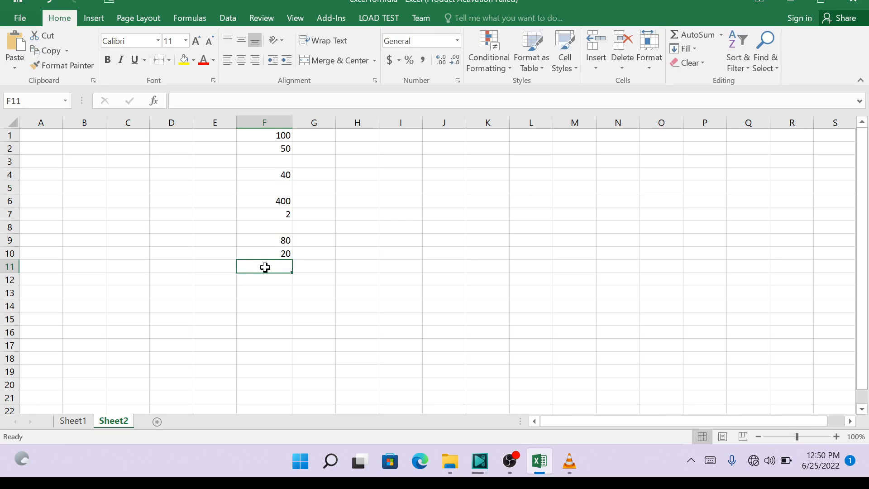
text(=coun)
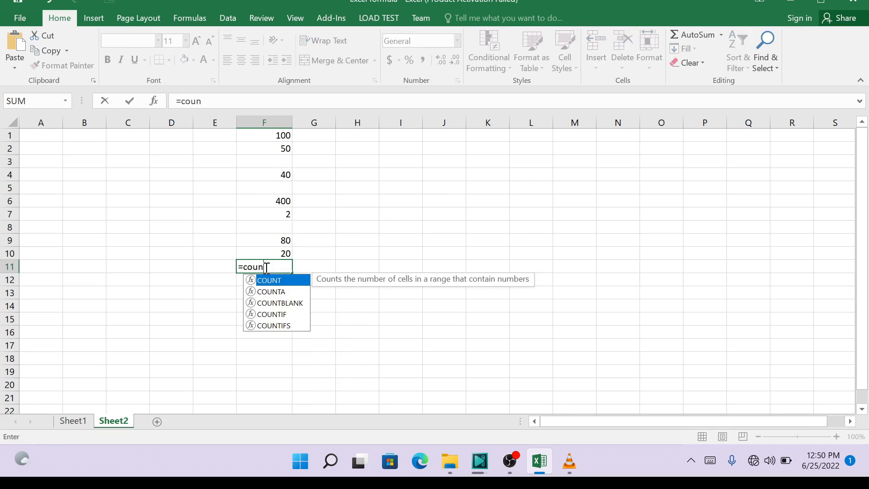
text(tblank)
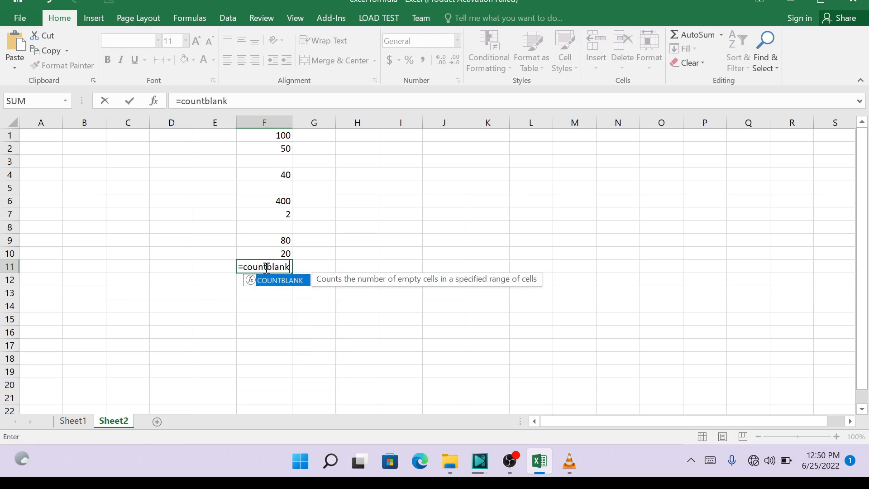
text(()
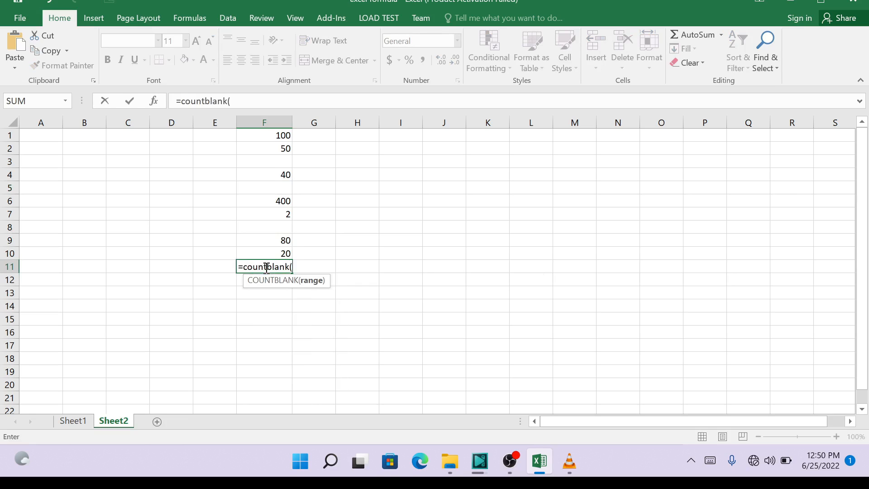
click(265, 136)
drag(265, 137, 264, 250)
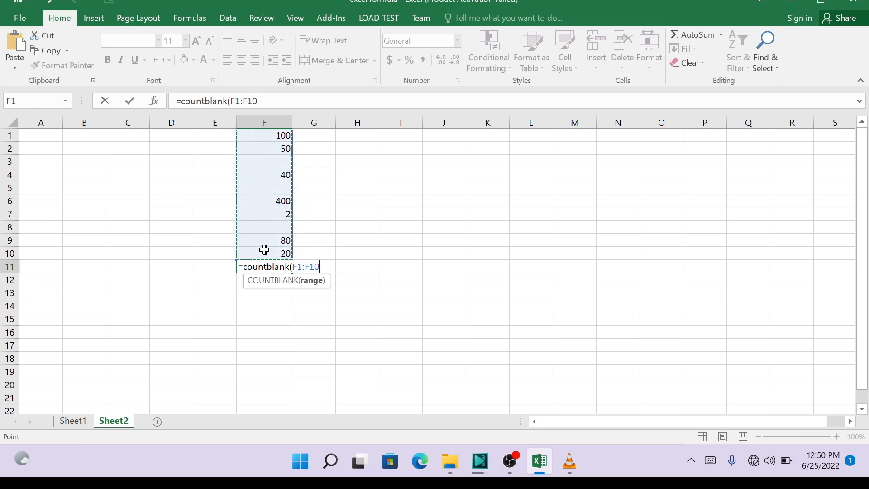
key(Return)
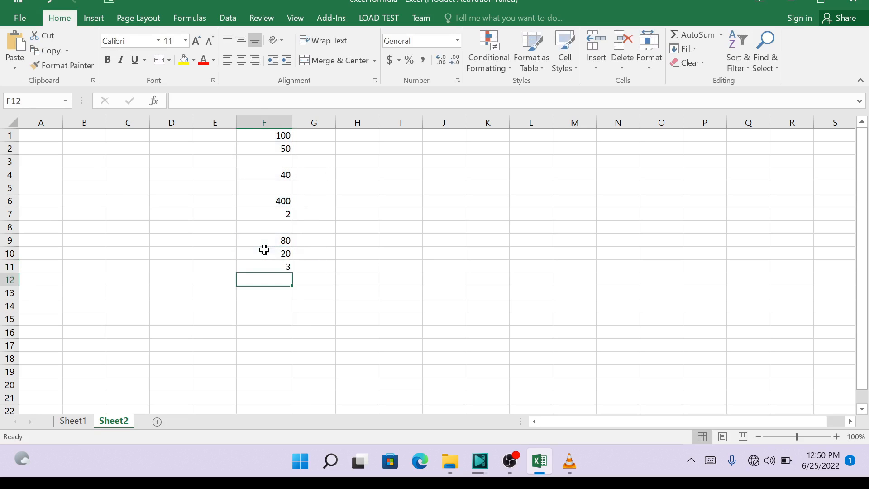
- Check the blank cell F3 against the COUNTBLANK cell F11, and go back to Sheet2 after viewing the formula list
click(266, 161)
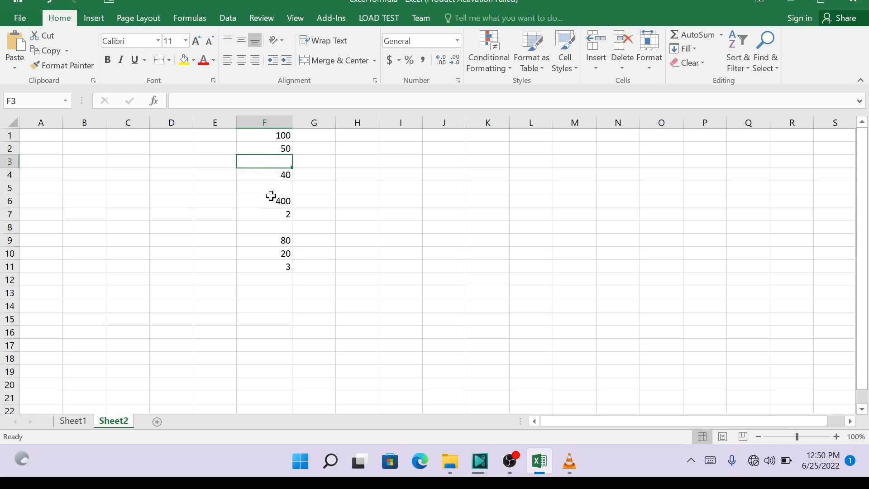
click(277, 265)
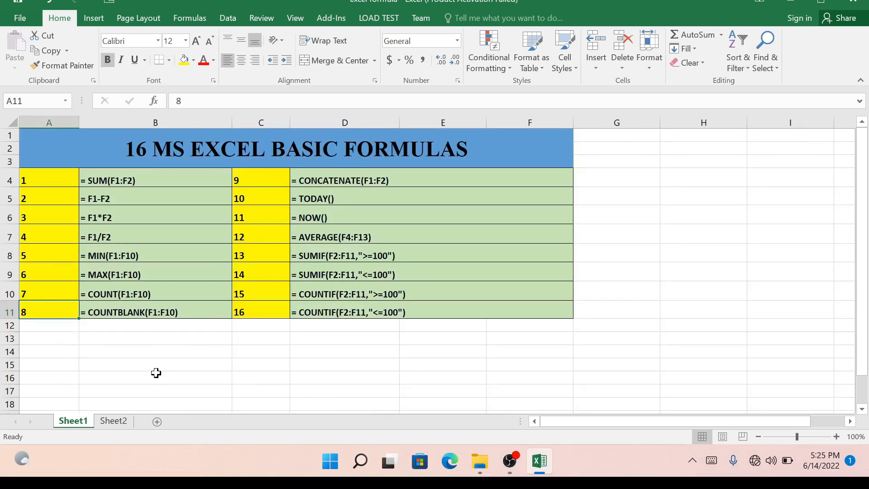
click(114, 422)
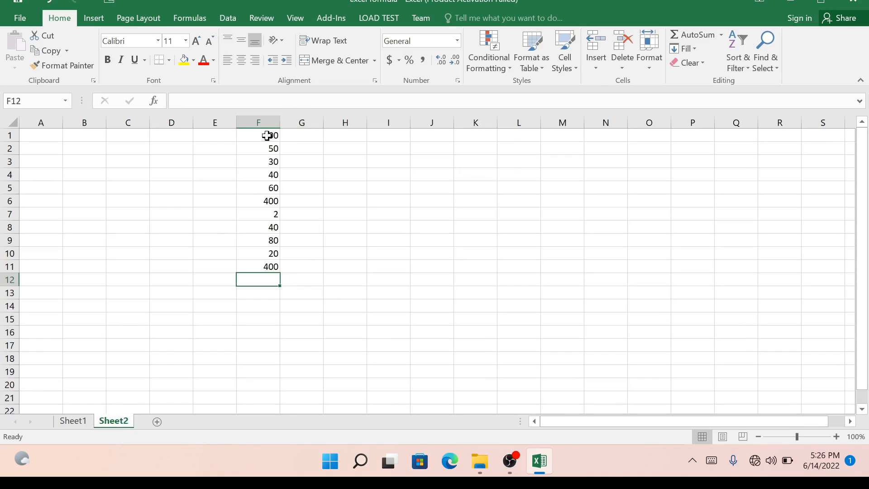
- Clear the number list in cells F1:F11 on Sheet2, and enter the text Easy in F1 and Code in F2
drag(267, 136, 265, 264)
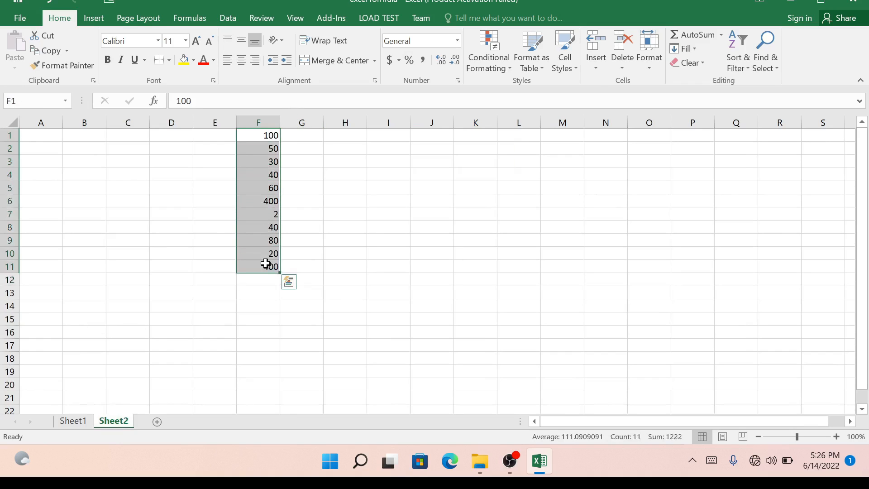
key(Delete)
click(254, 136)
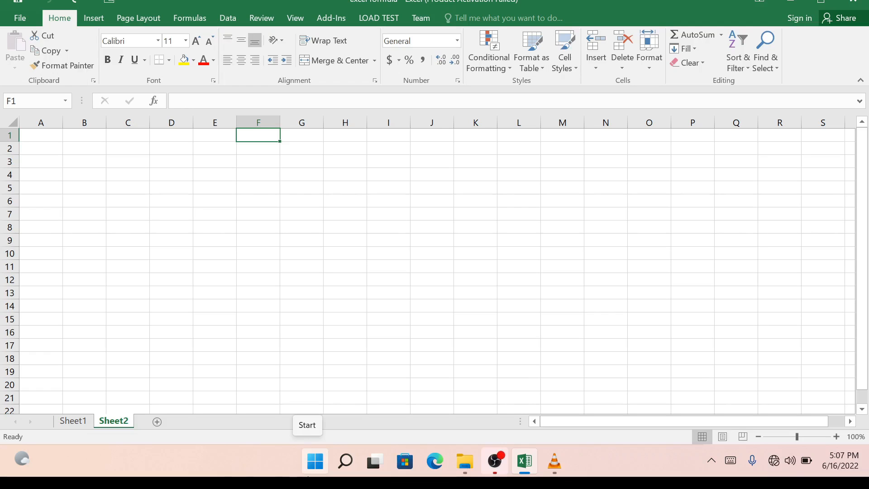
text(Easy)
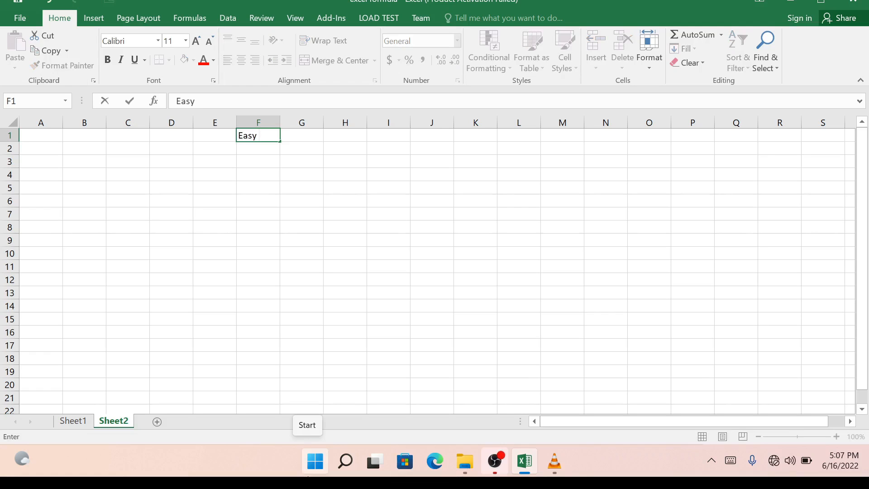
key(Return)
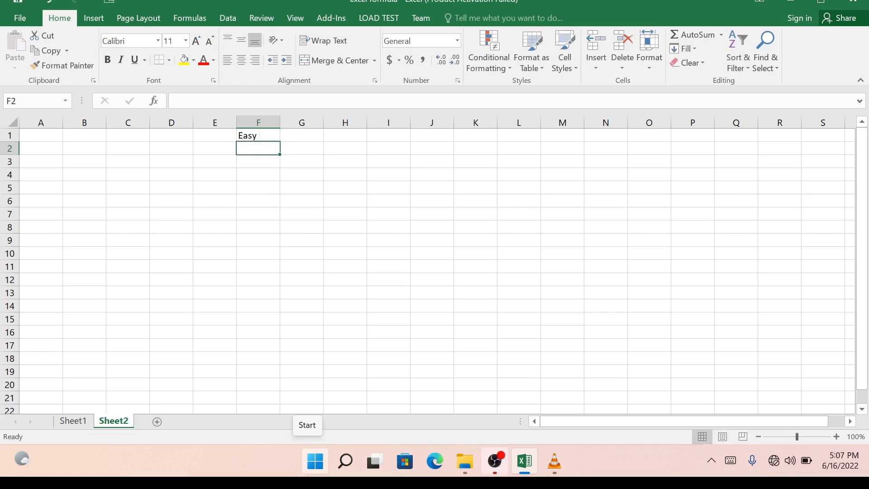
text(Code)
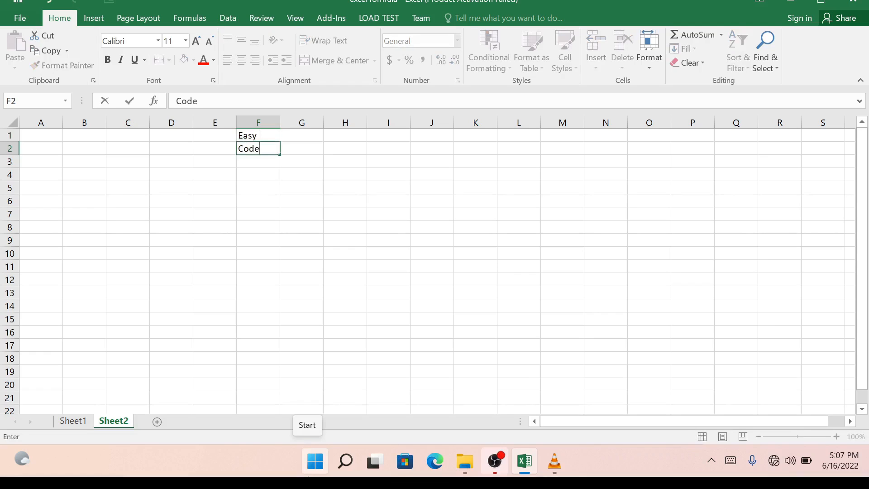
key(Return)
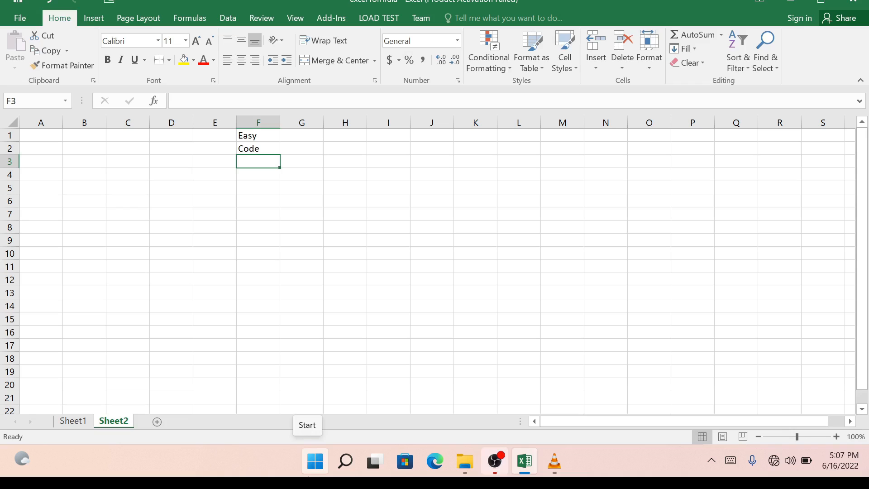
- Join the texts of F1 and F2 in cell F3 with the CONCATENATE function, and widen column F slightly
text(=con)
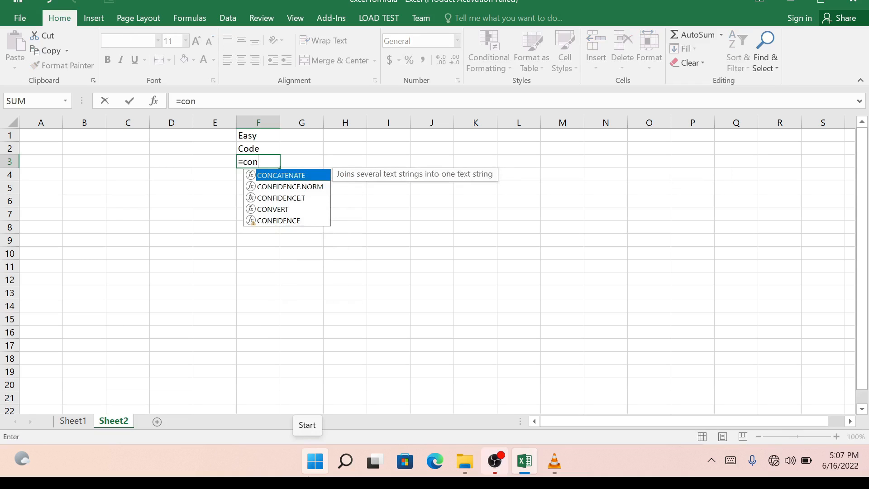
text(caten)
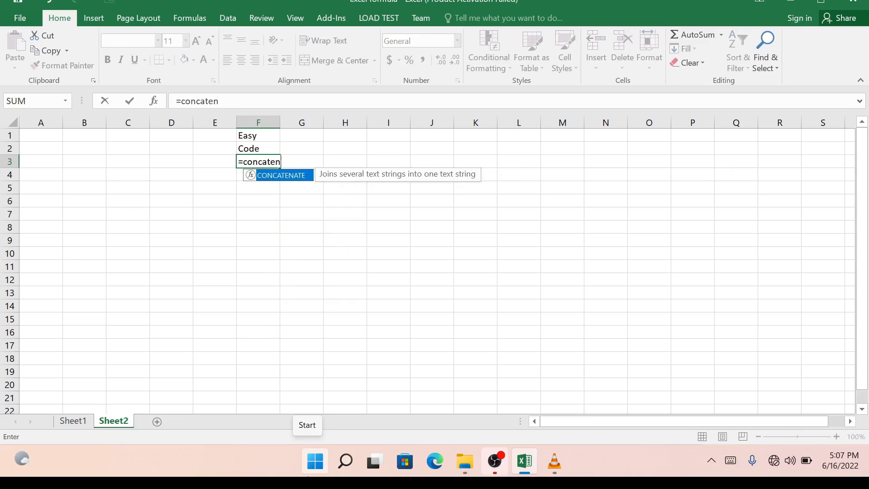
text(ate()
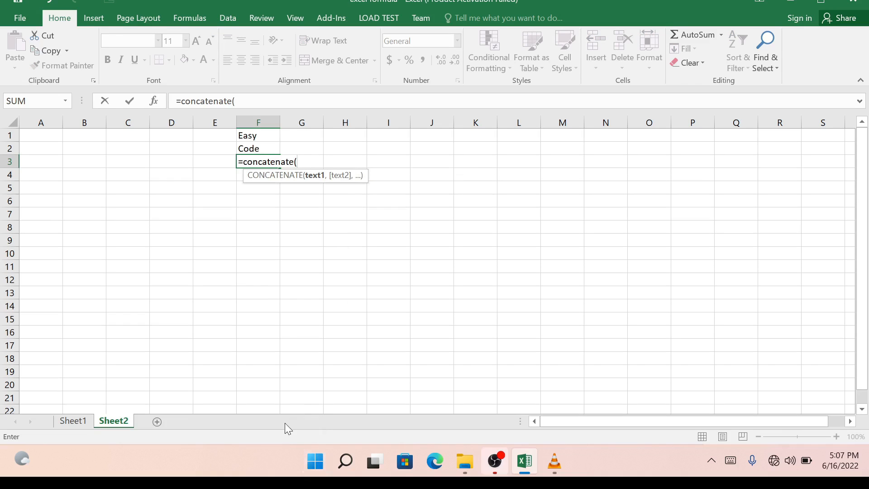
click(265, 139)
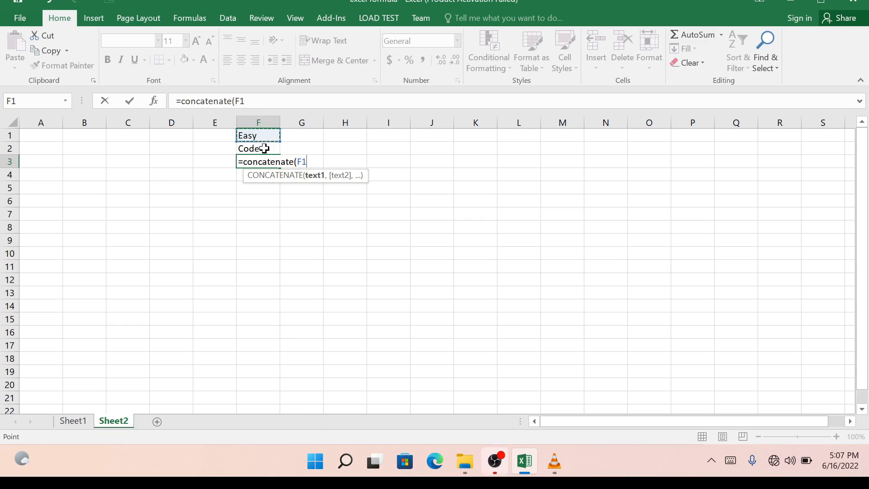
text(,)
click(265, 148)
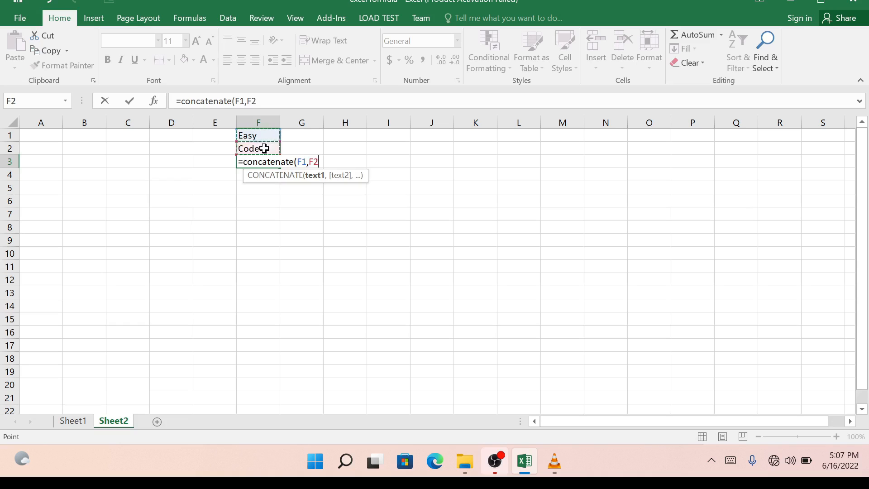
text())
key(Return)
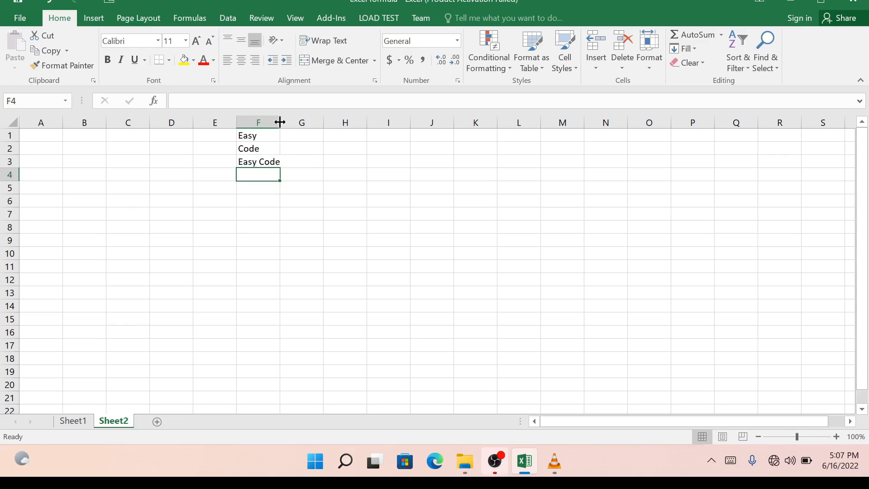
drag(280, 122, 292, 122)
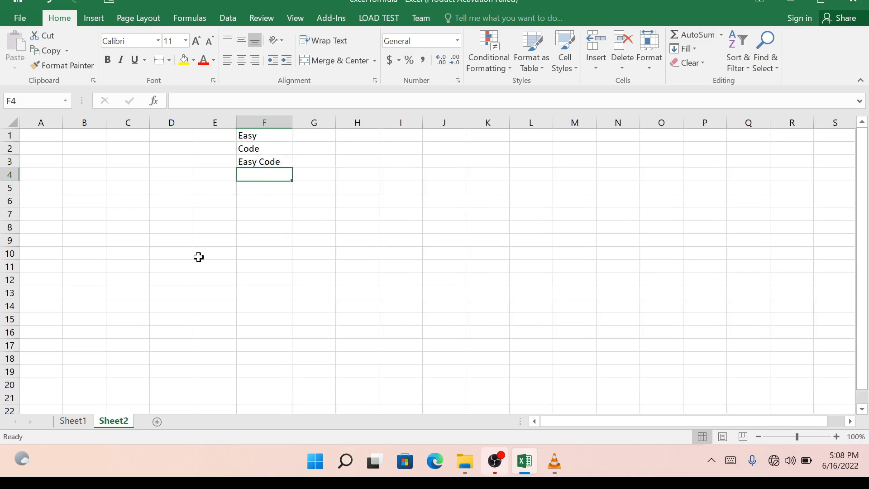
- Consult the formula list on Sheet1, and replace the sample texts in Sheet2's F1:F3 with =TODAY() in cell F1
click(74, 421)
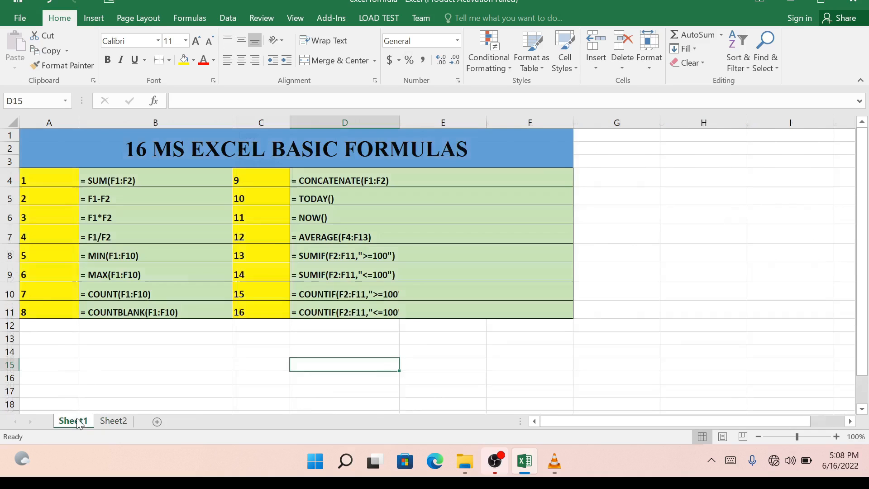
click(113, 421)
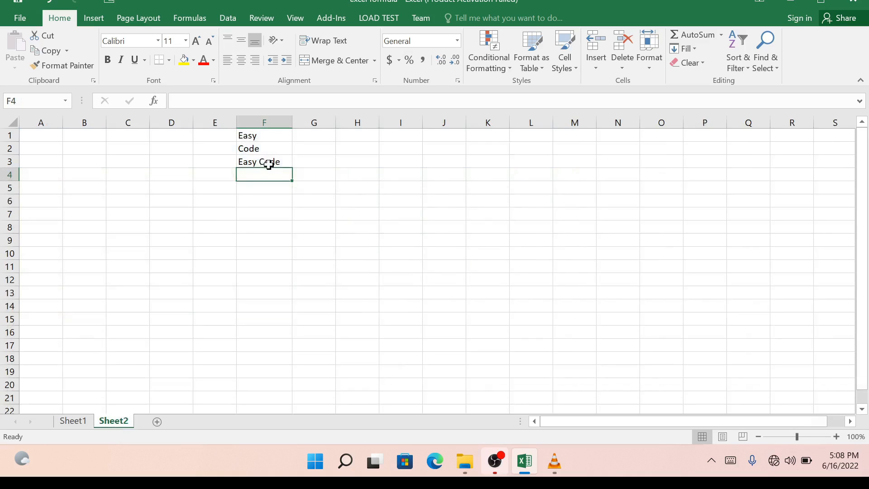
drag(265, 162, 258, 137)
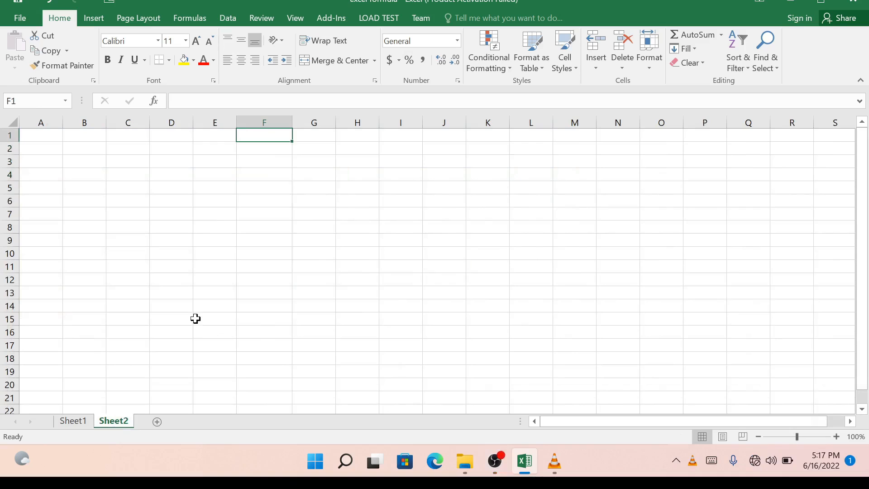
text(=to)
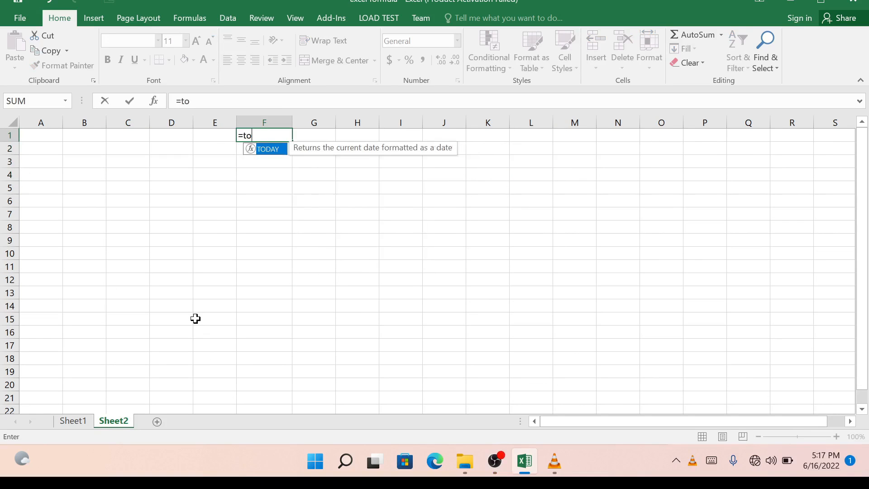
text(day()
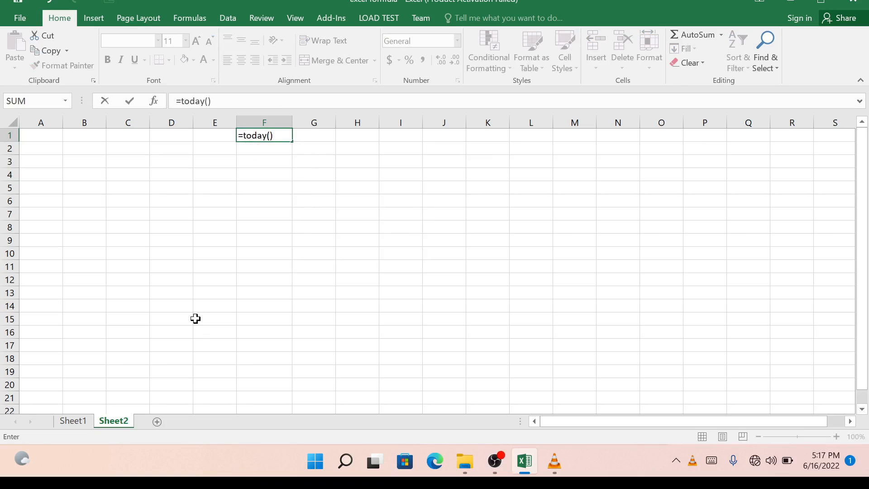
key(Return)
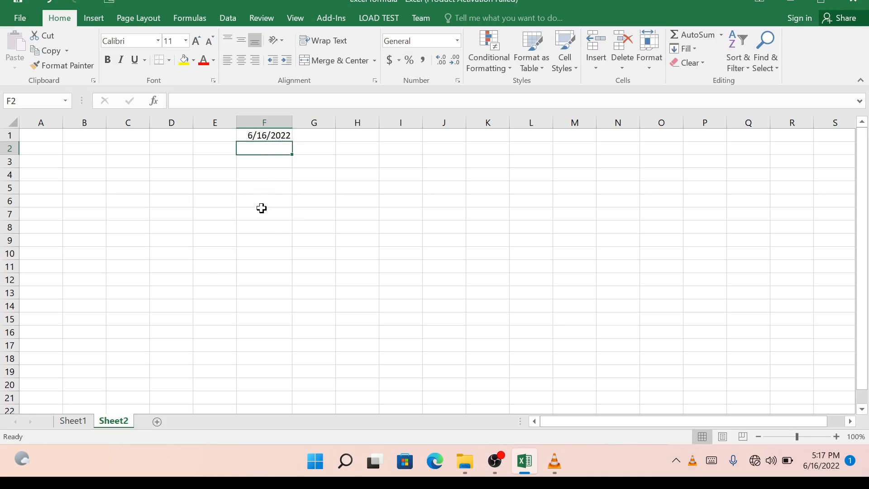
- Look up the NOW formula on Sheet1, enter =NOW() in Sheet2's cell F2, and widen column F to fit its result
click(73, 421)
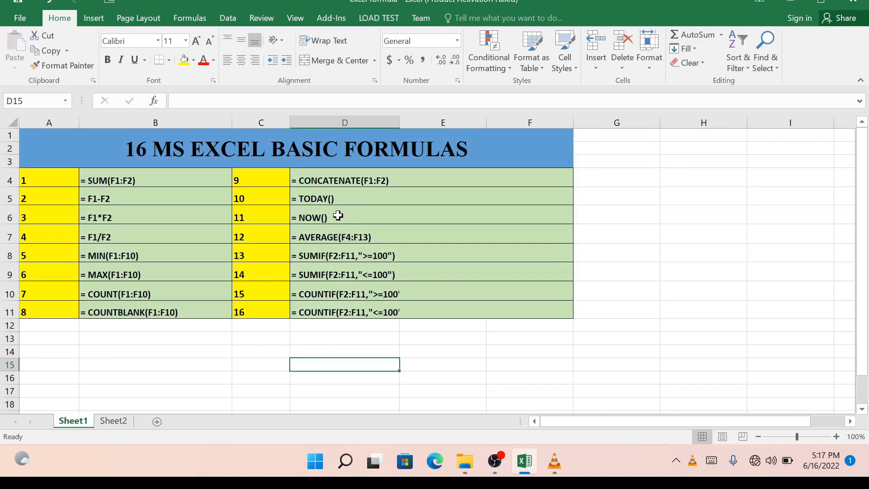
click(113, 421)
text(=)
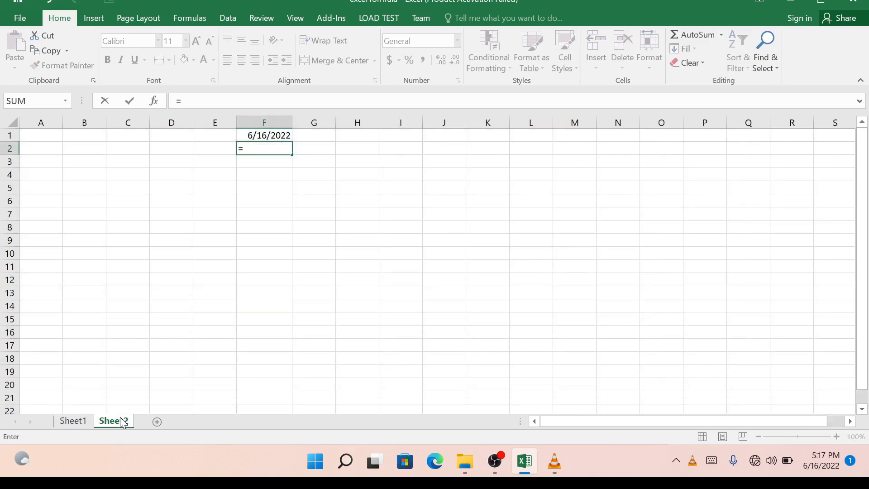
text(now()
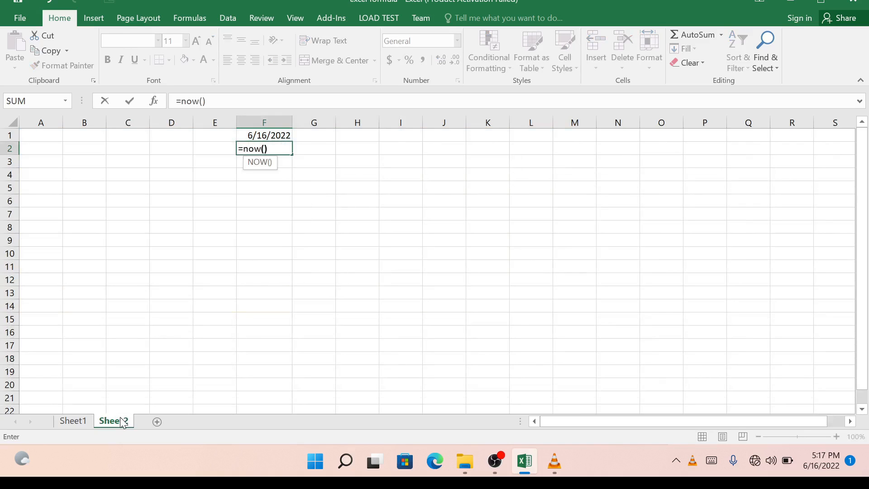
key(Return)
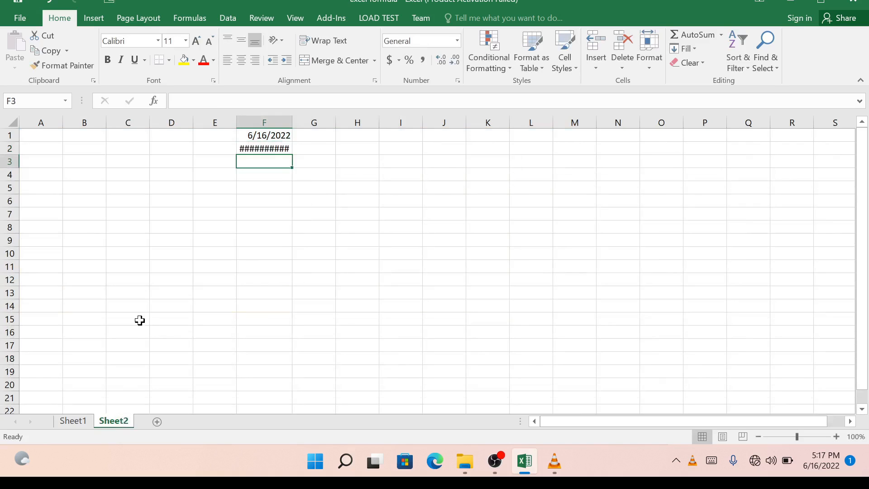
drag(293, 120, 313, 120)
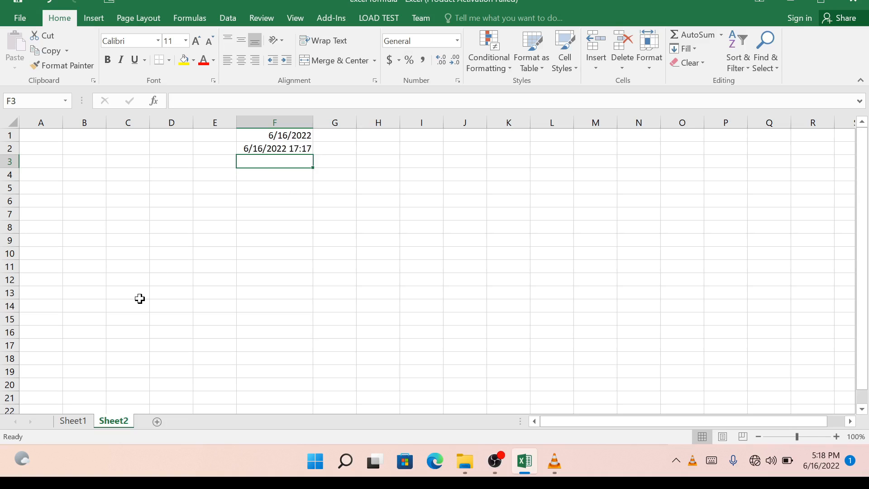
- Look up the AVERAGE formula on Sheet1, and clear the date formulas from cells F1 and F2 on Sheet2
click(73, 421)
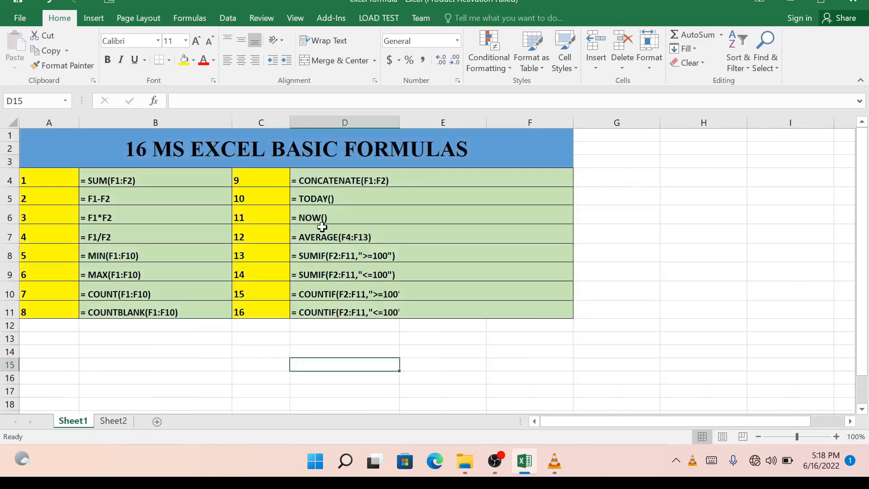
click(113, 422)
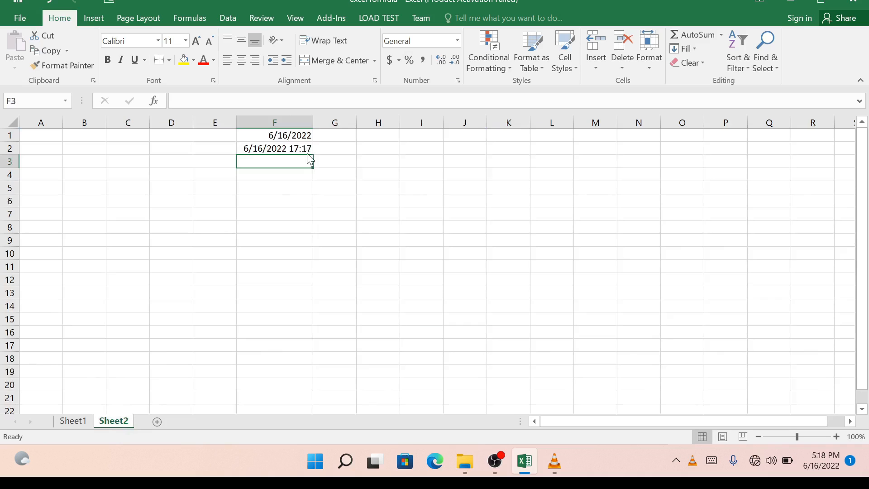
drag(310, 160, 280, 140)
key(Return)
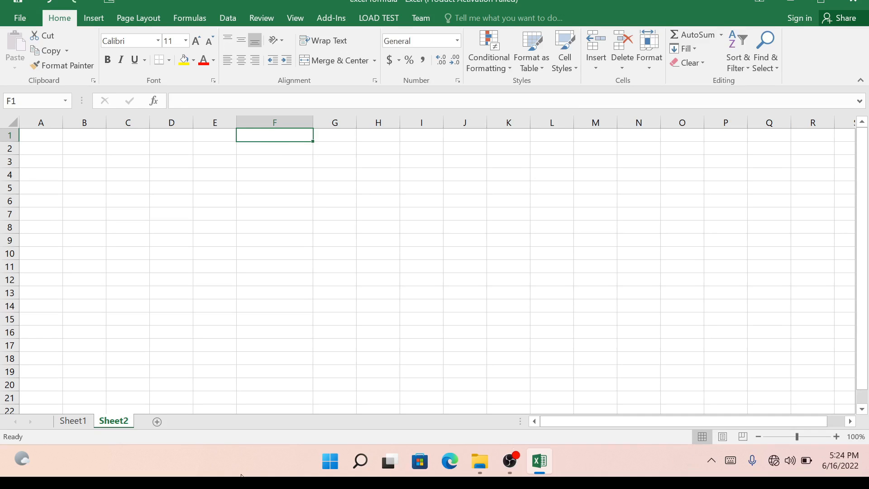
- Fill cells F1 to F10 on Sheet2 with 200, 400, 300, 600, 700, 800, 100, 300, 1000 and 200
text(200)
key(Return)
text(400)
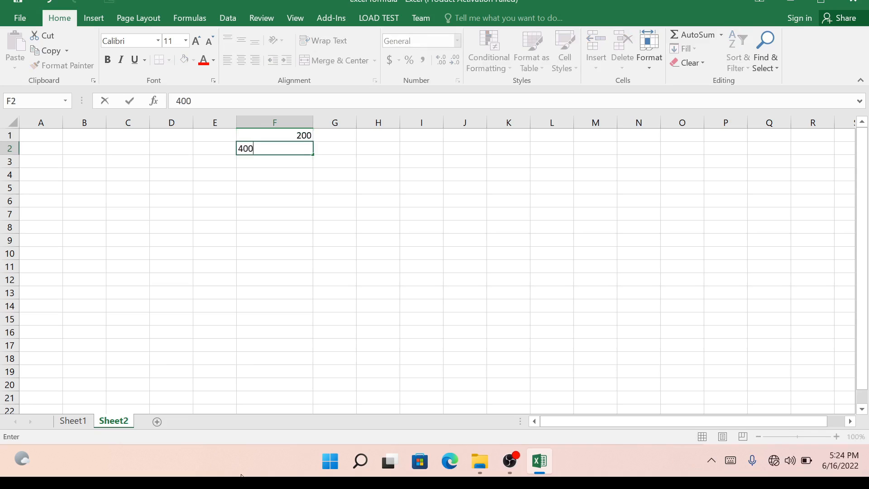
key(Return)
text(300)
key(Return)
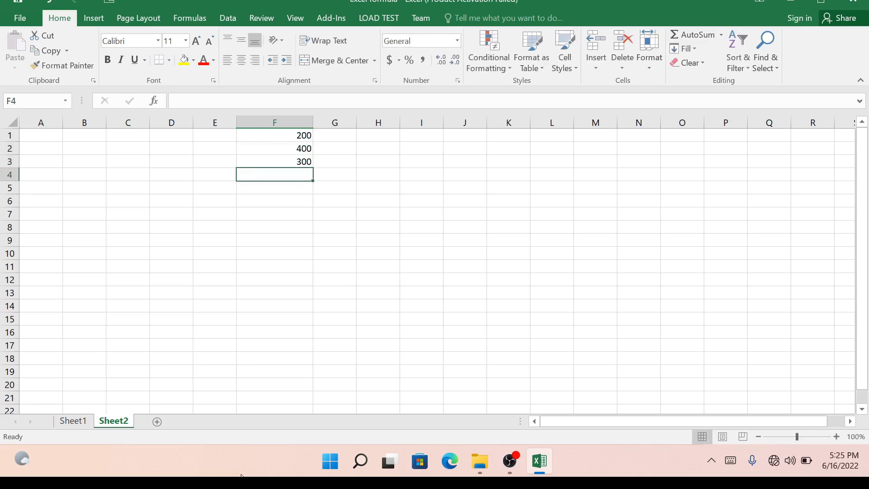
text(600)
key(Return)
text(700)
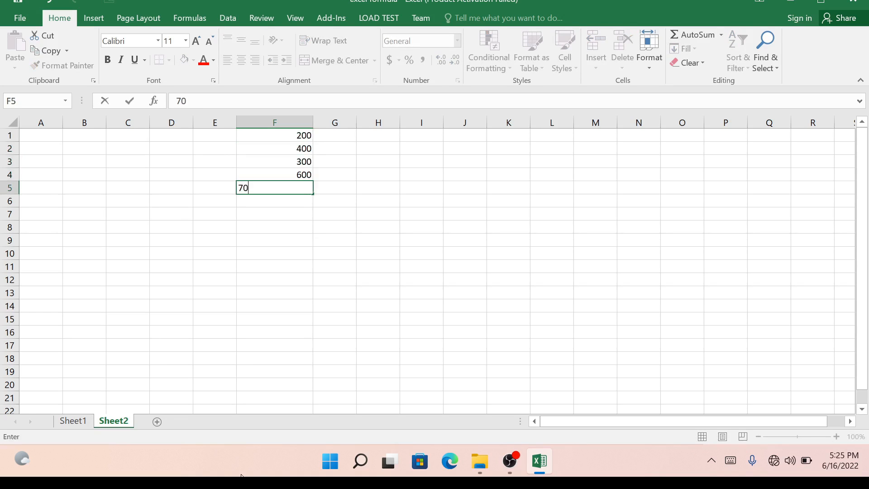
key(Return)
text(800)
key(Return)
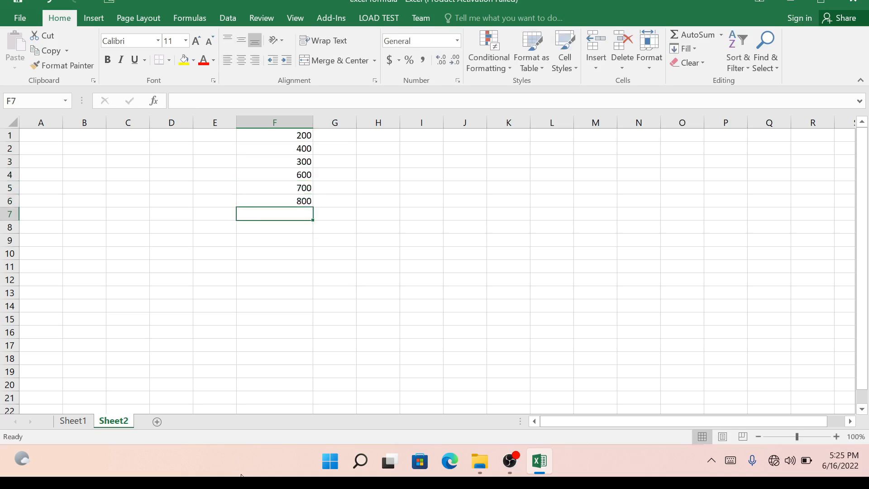
text(100)
key(Return)
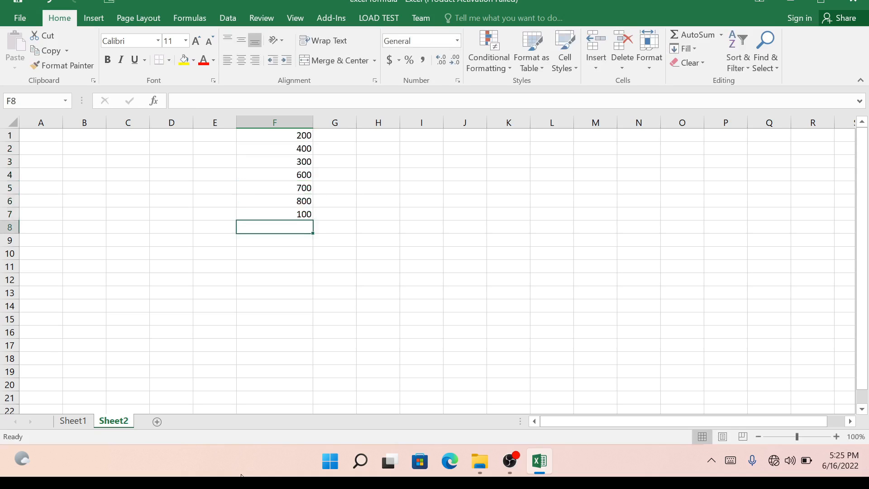
text(300)
key(Return)
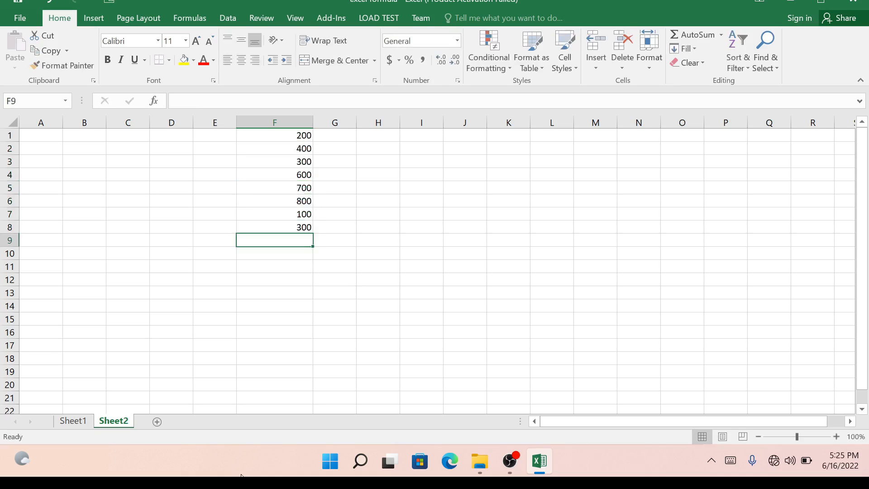
text(1000)
key(Return)
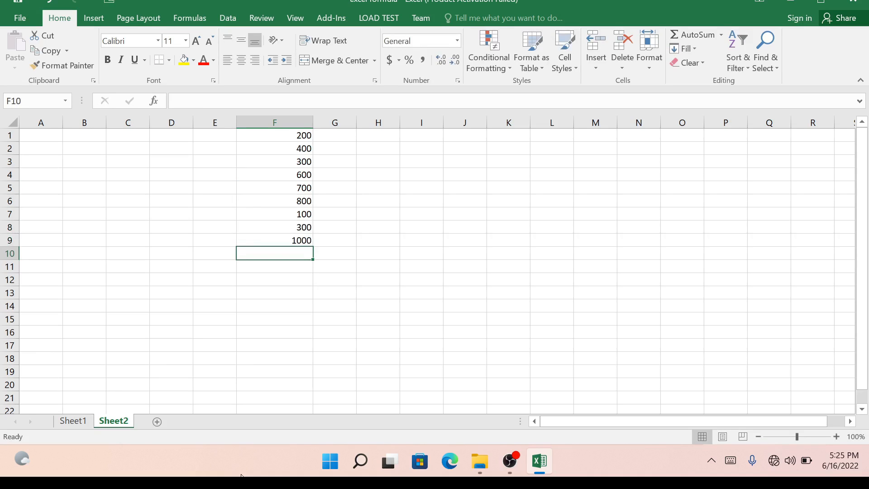
text(200)
key(Return)
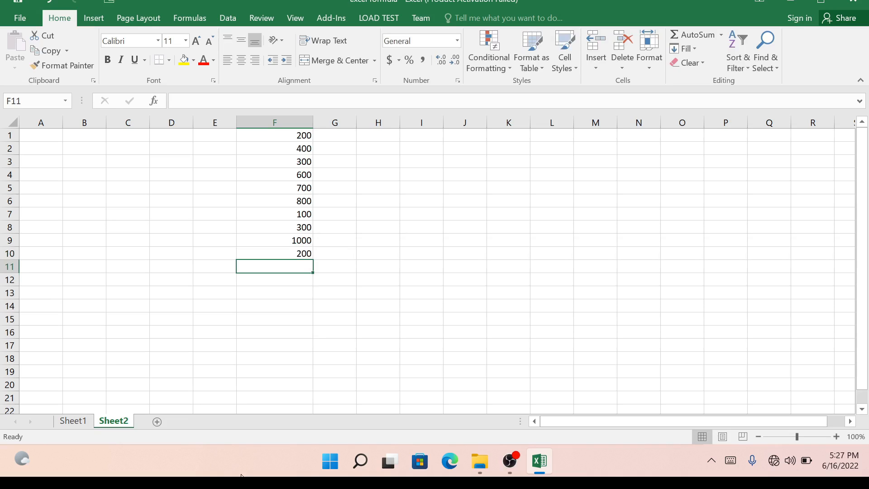
text(=SUM)
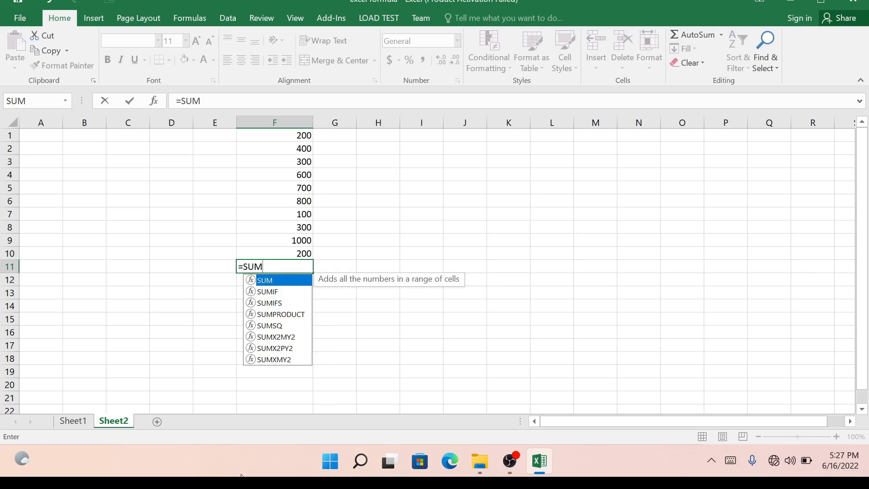
text(()
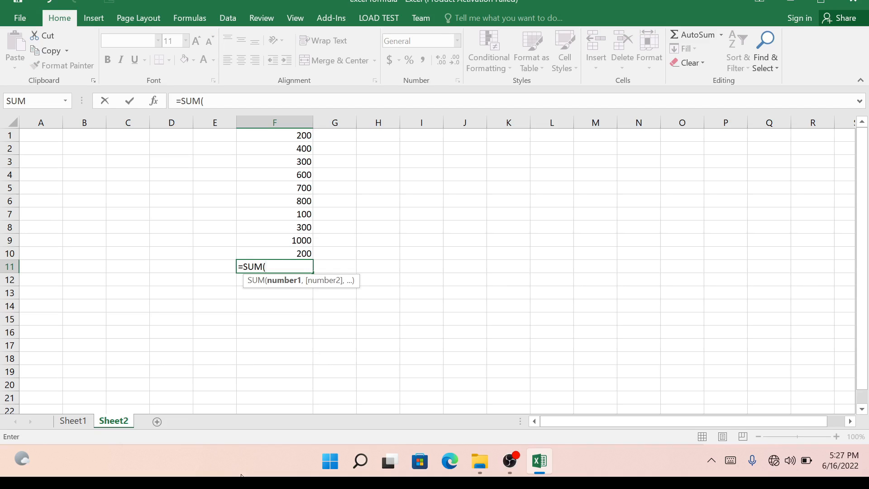
key(BackSpace)
key(BackSpace)
key(BackSpace)
key(BackSpace)
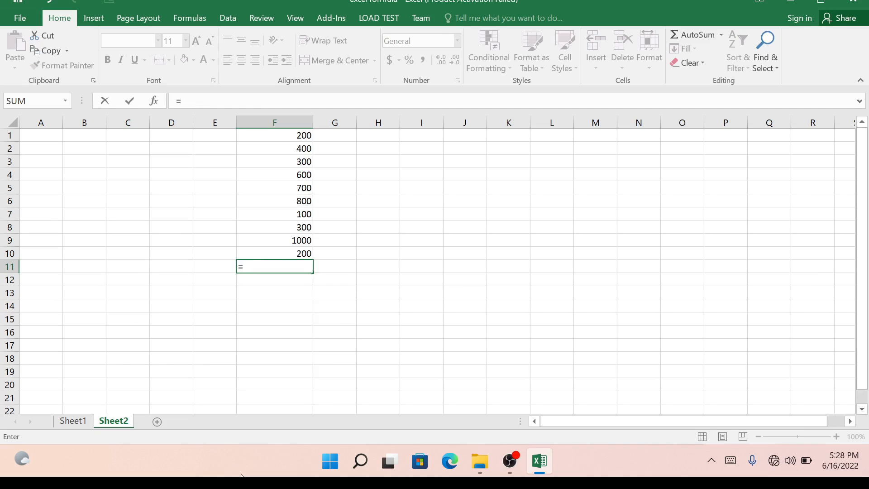
- Enter =AVERAGE(F1:F10) in cell F11 of Sheet2, and select that cell to check its formula
text(a)
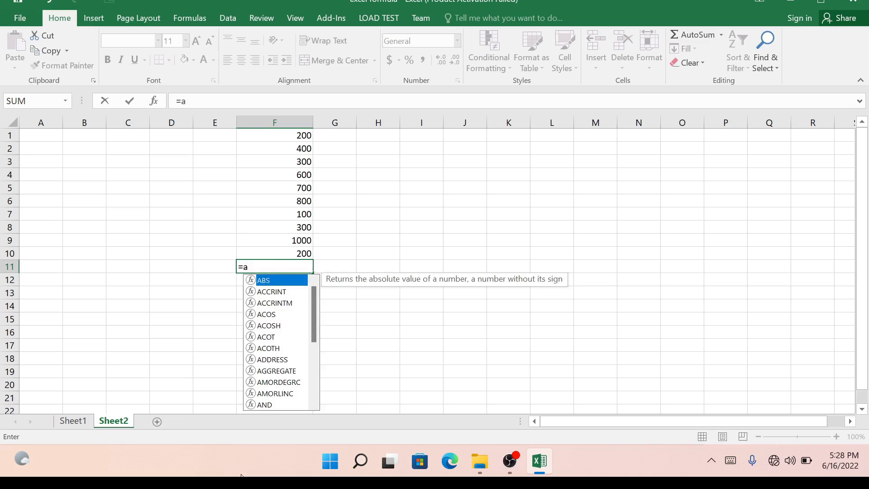
text(ver)
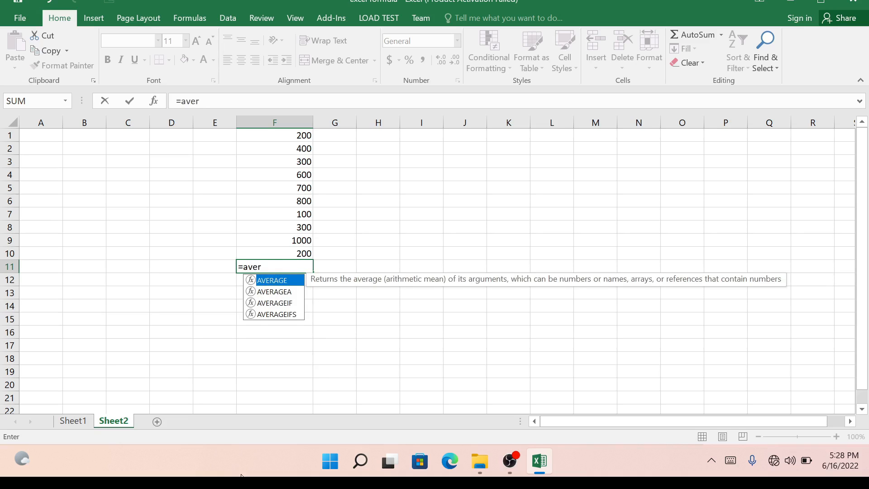
text(age()
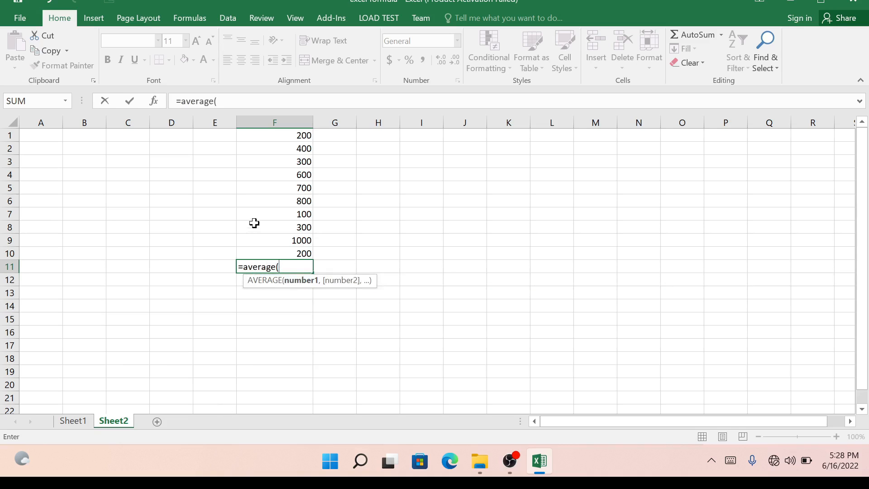
drag(275, 134, 285, 248)
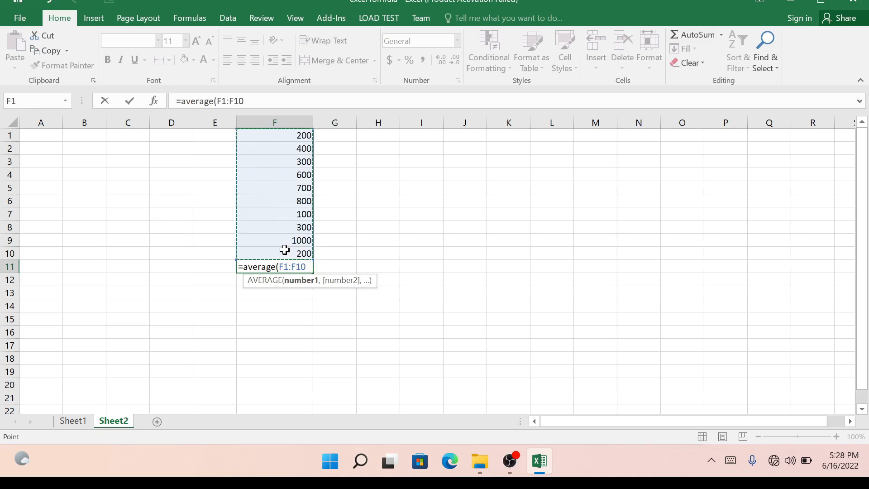
text())
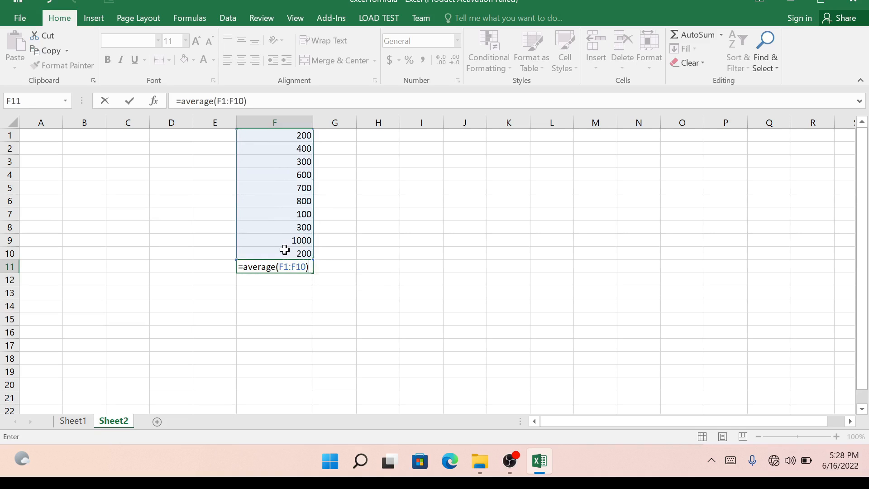
key(Return)
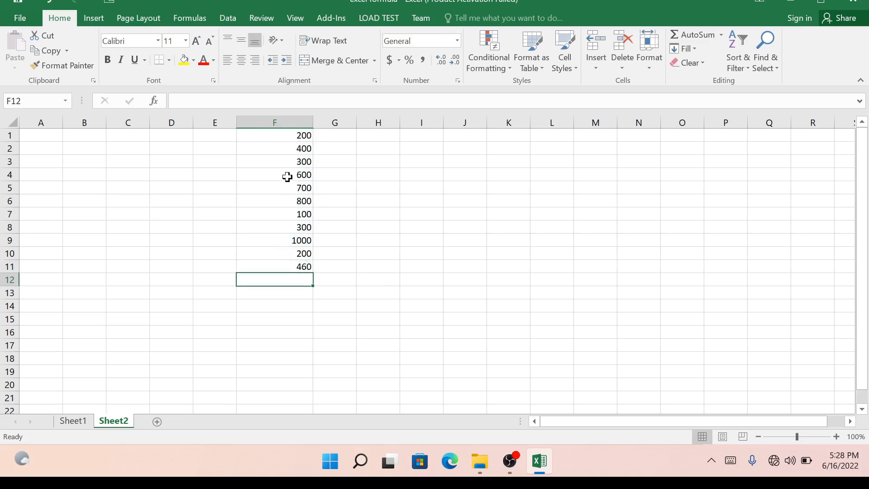
click(284, 266)
- Look up the SUMIF formula on Sheet1, and clear cells F1 to F11 on Sheet2
click(68, 422)
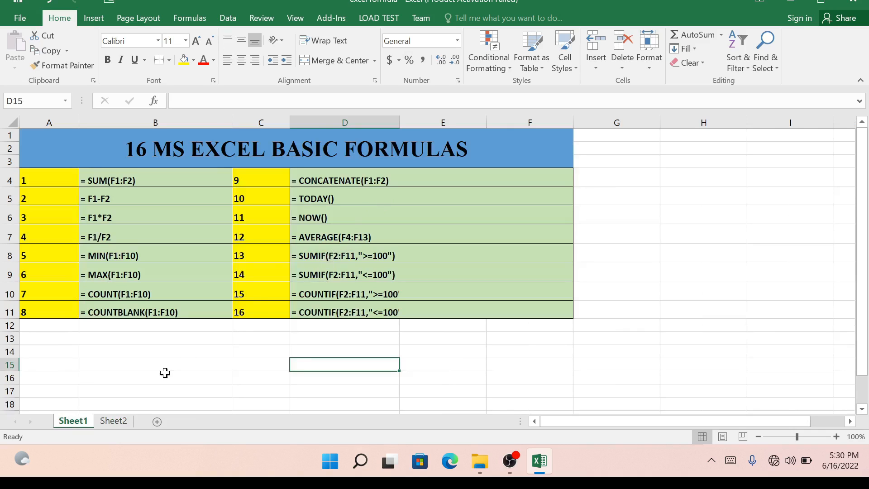
click(119, 423)
click(299, 137)
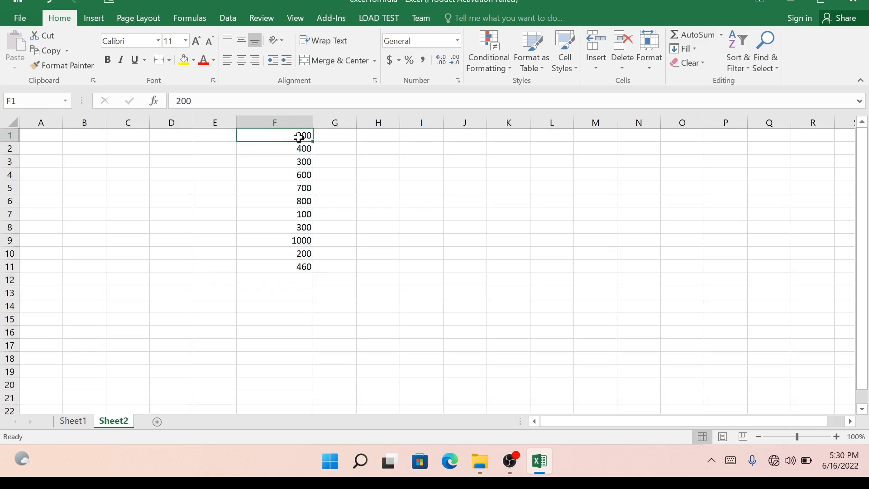
drag(298, 137, 305, 264)
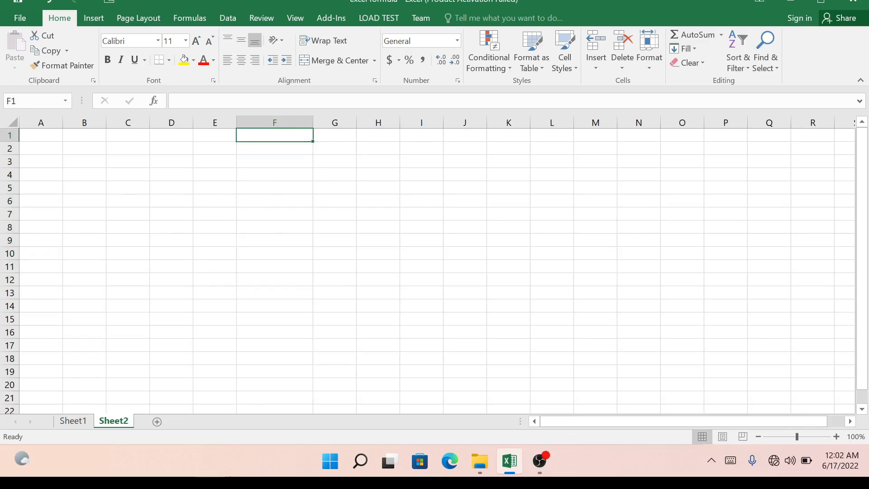
- Fill cells F1 to F10 on Sheet2 with 200, 100, 400, 500, 600, 100, 200, 800, 900 and 300
text(200)
key(Return)
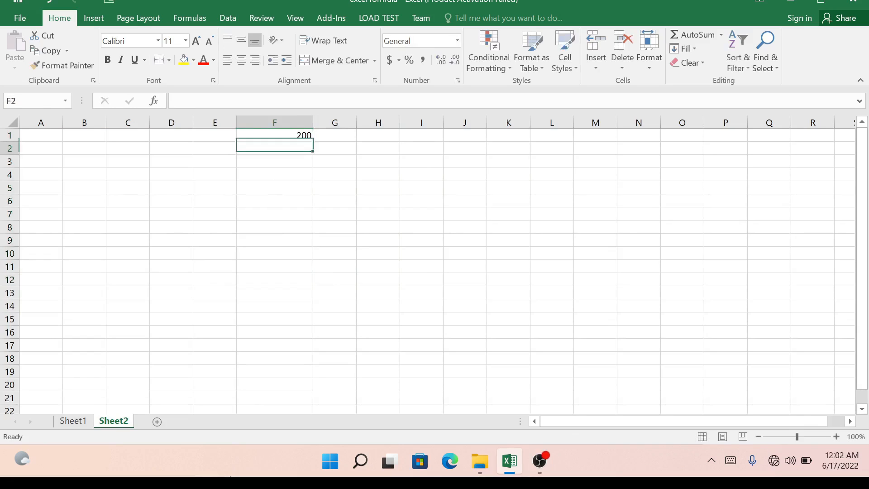
text(100)
key(Return)
text(400)
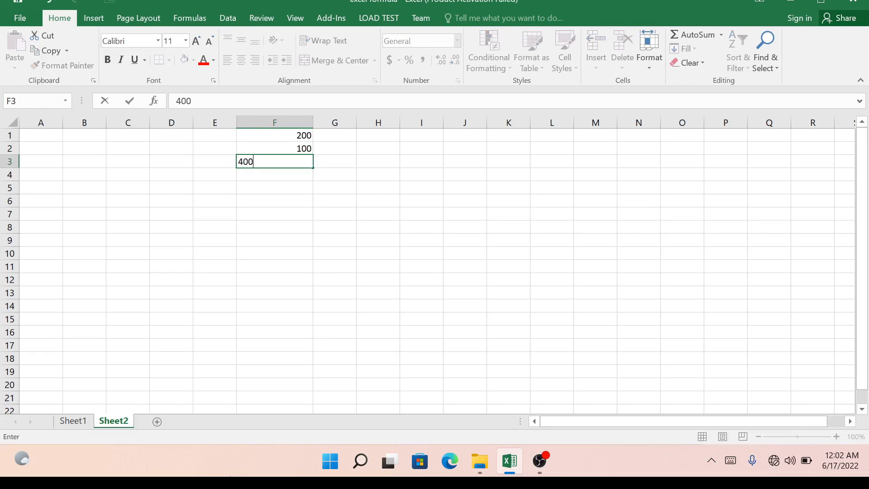
key(Return)
text(500)
key(Return)
text(600)
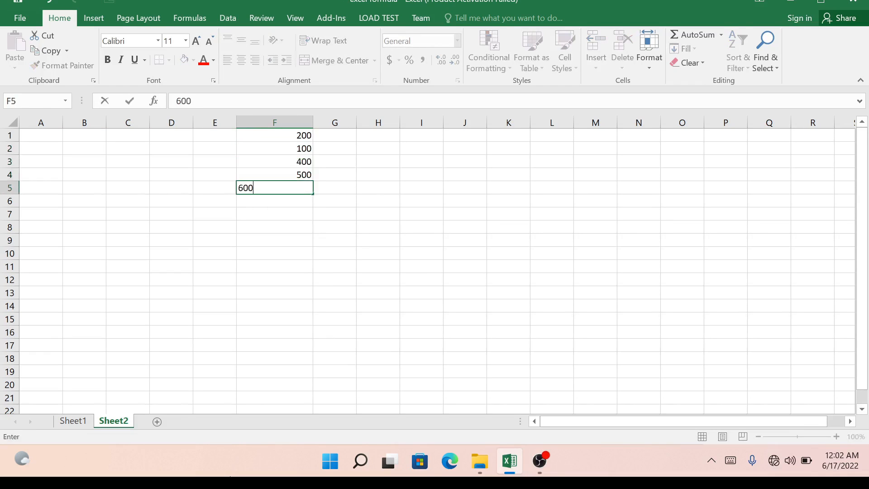
key(Return)
text(100)
key(Return)
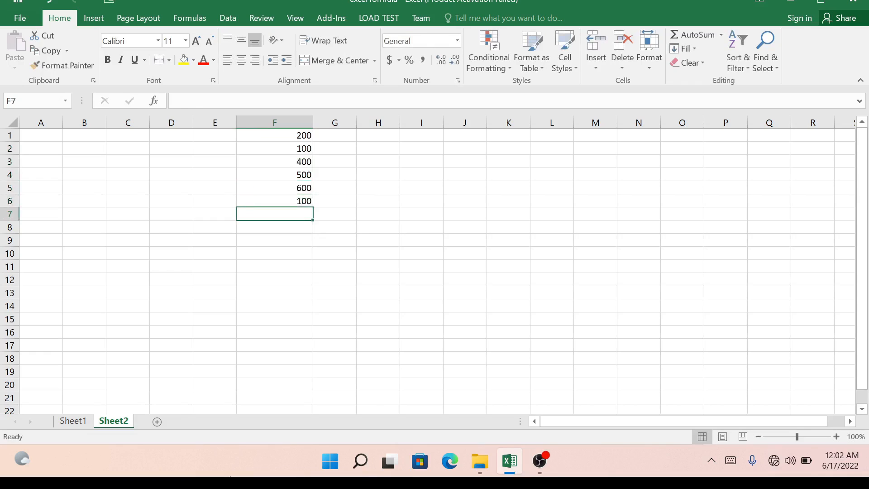
text(200)
key(Return)
text(8)
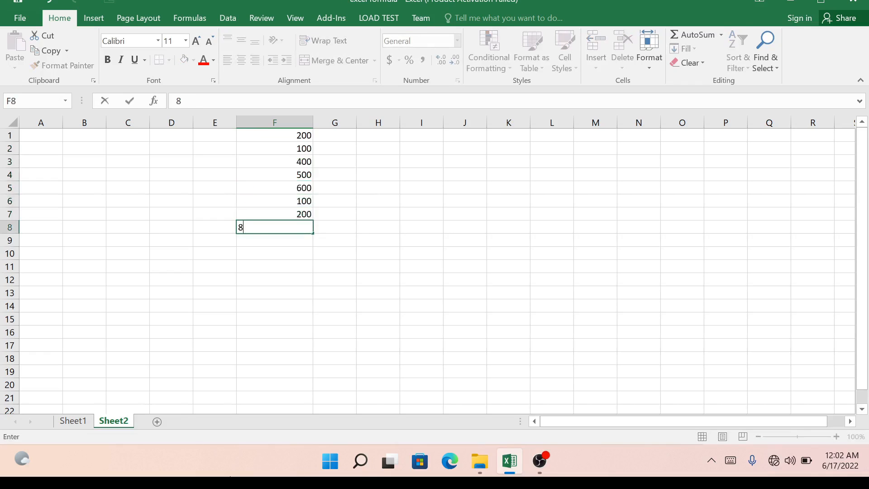
text(00)
key(Return)
text(900)
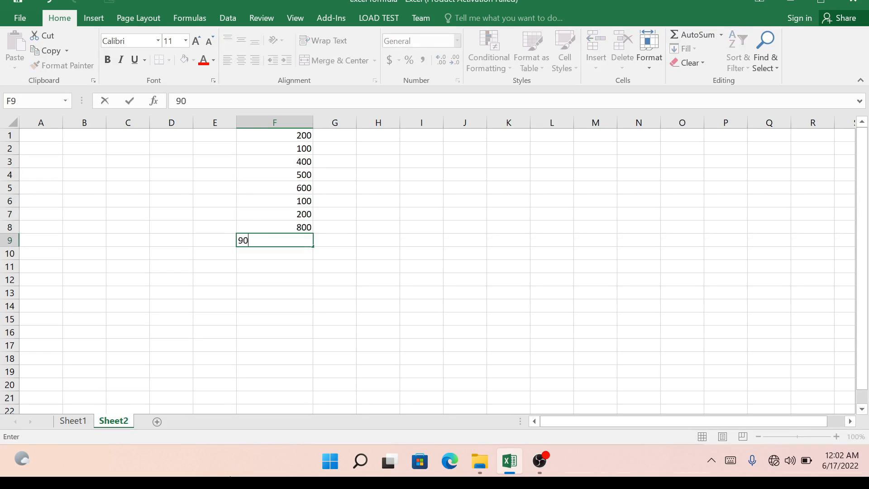
key(Return)
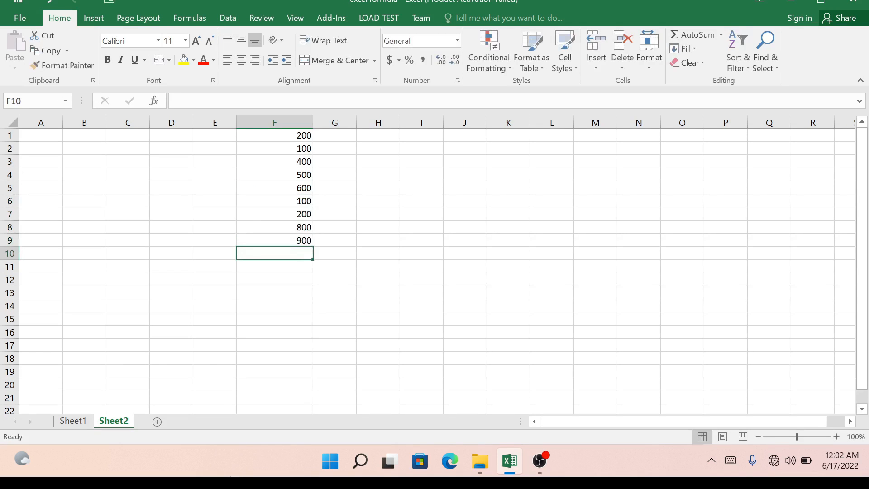
text(300)
key(Return)
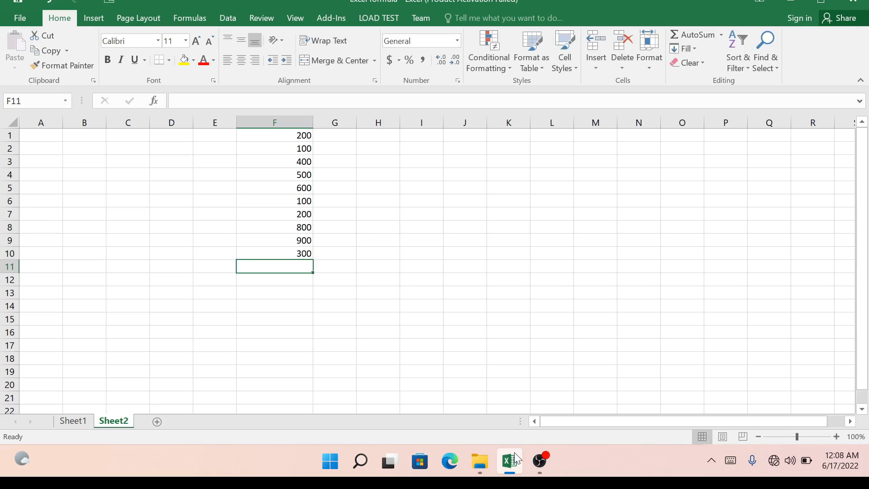
- Enter =SUMIF(F1:F10,">=100") in cell F11 to add the values of at least 100
text(=sum)
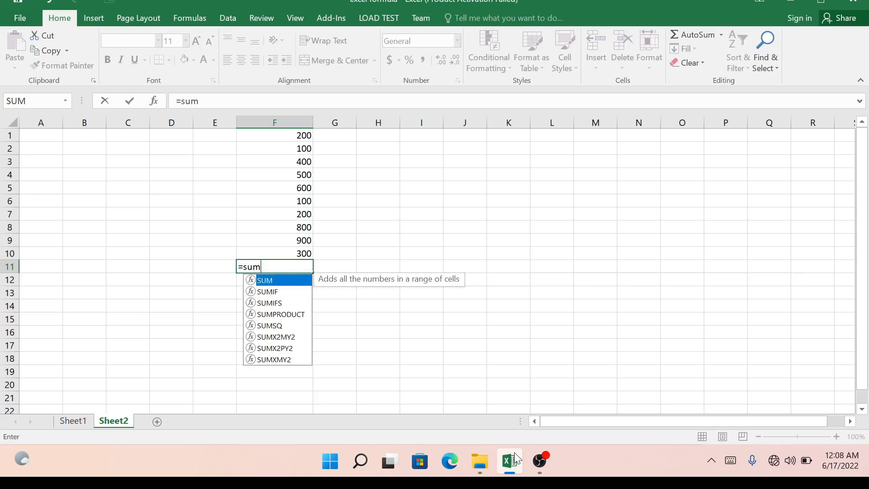
text(if)
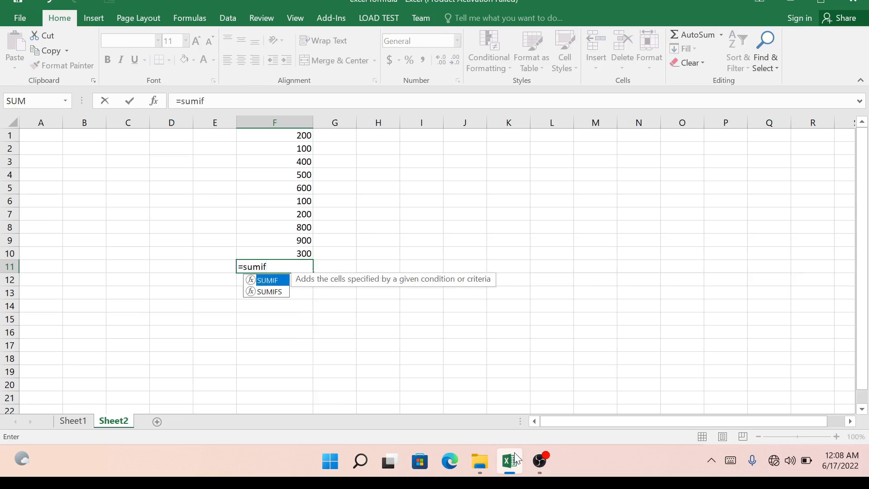
text(()
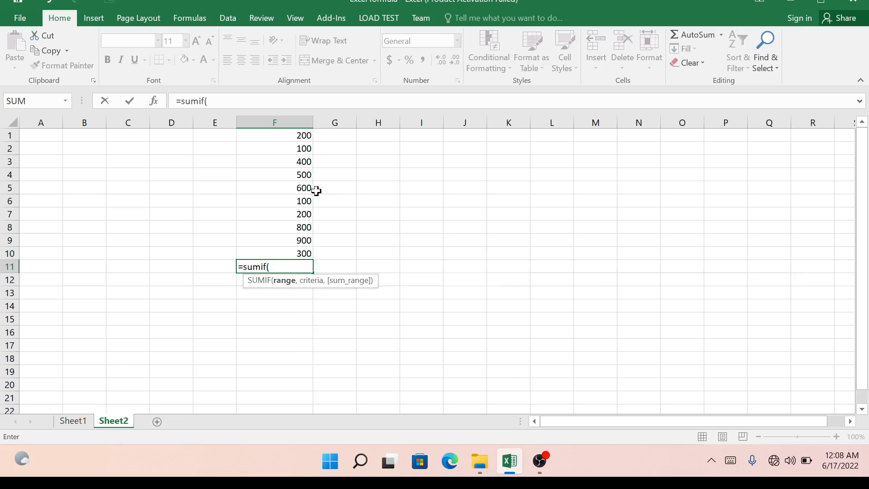
click(279, 136)
drag(279, 136, 291, 247)
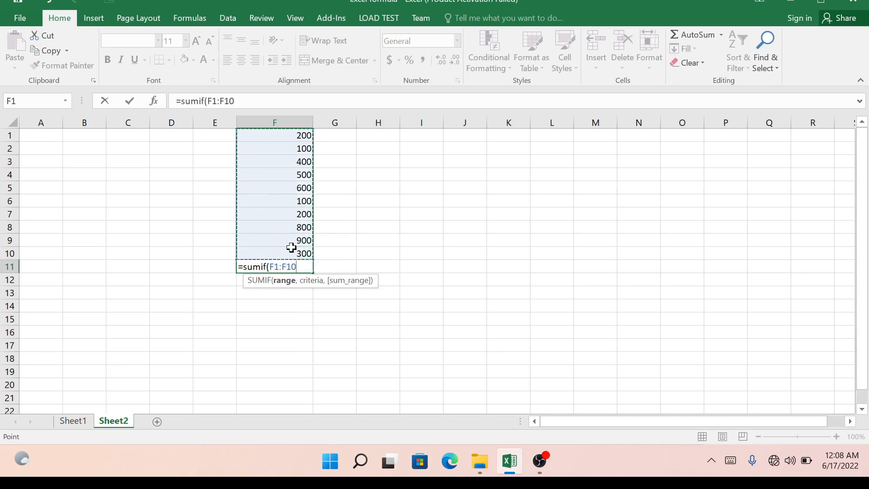
text(,)
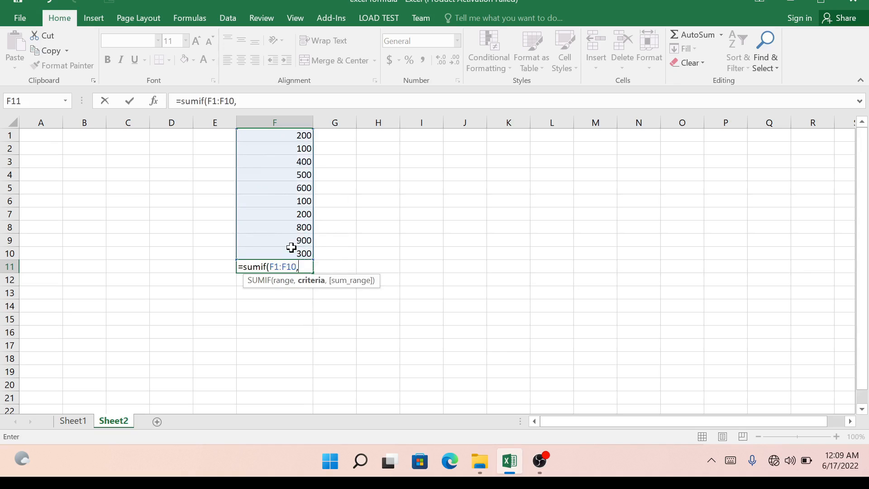
text(">=100)
text("))
key(Return)
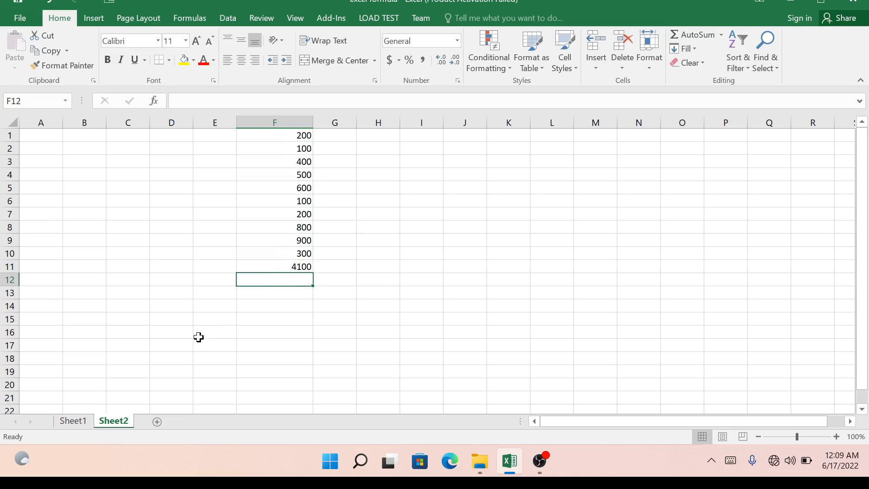
- Look up the second SUMIF formula on Sheet1, and replace the formula in Sheet2's cell F11 with =SUMIF(F1:F10,"<=100")
click(89, 422)
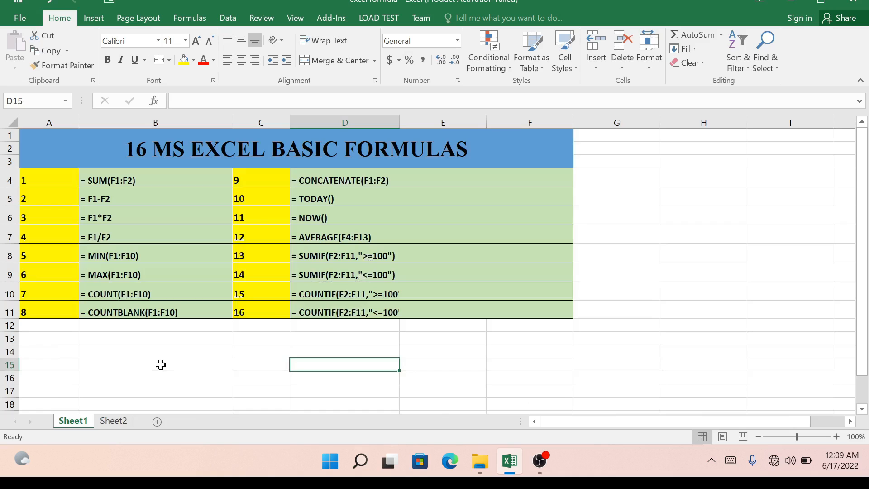
click(113, 421)
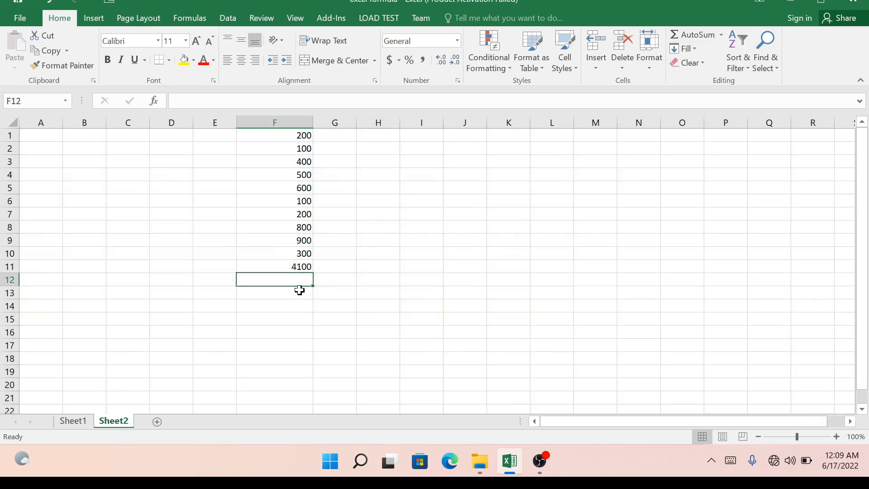
click(296, 267)
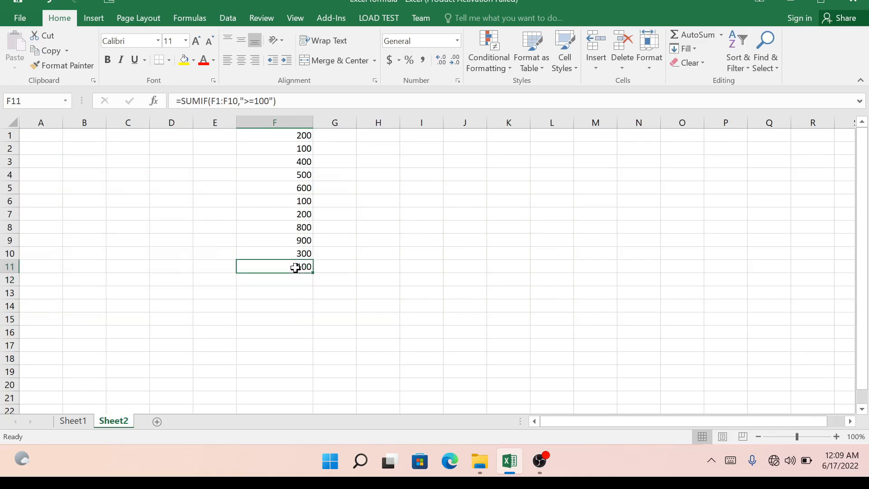
key(BackSpace)
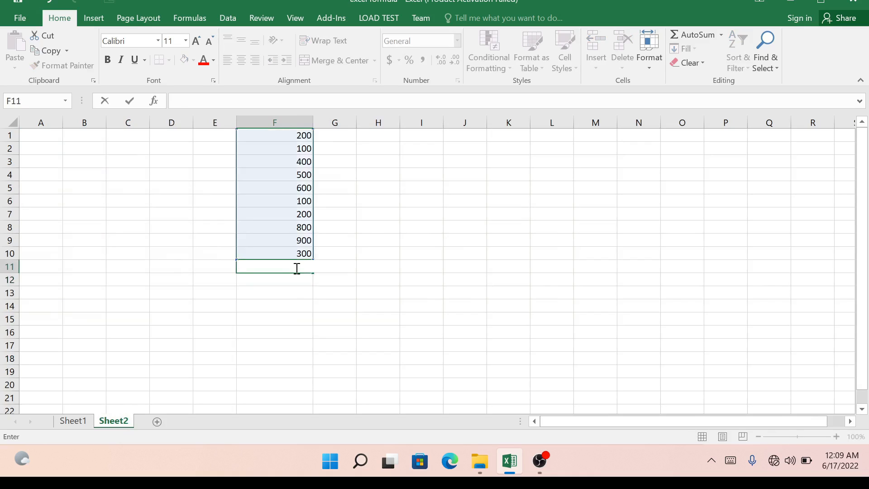
text(=SUMIF)
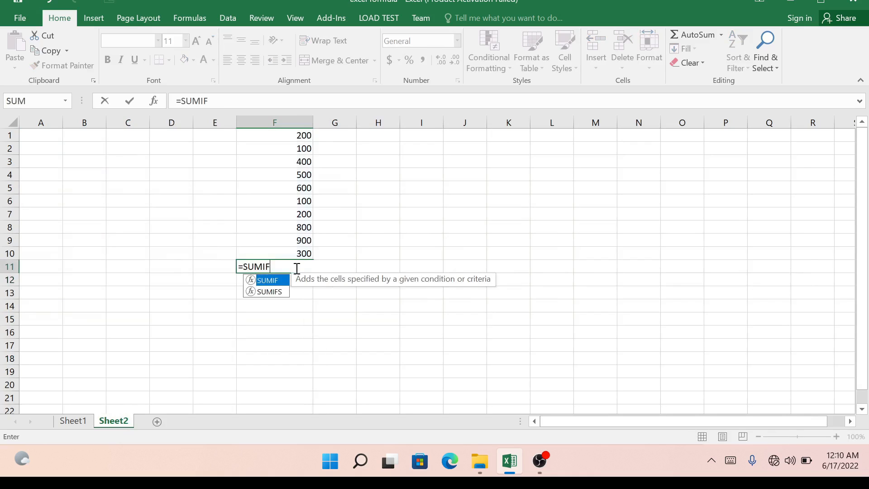
text(()
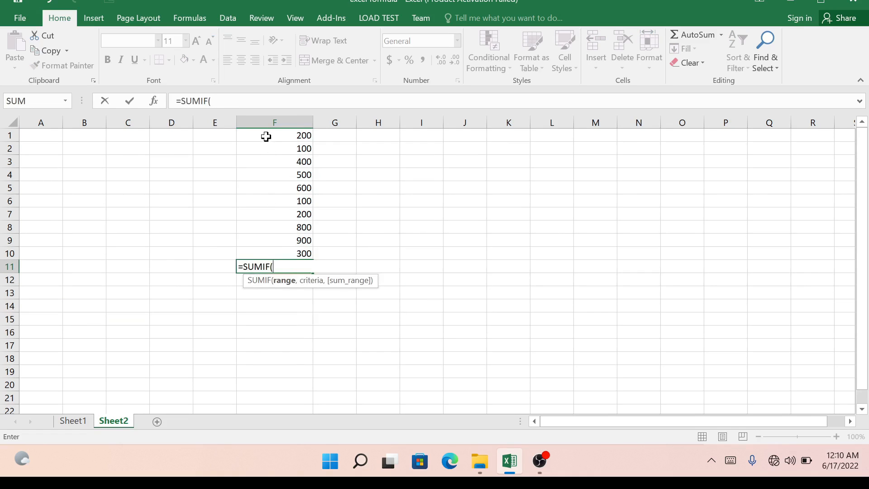
drag(266, 136, 279, 254)
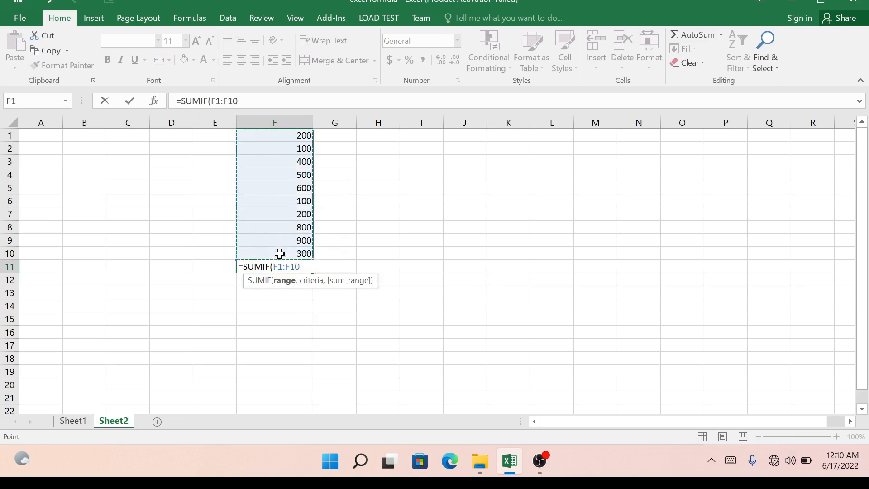
text(,)
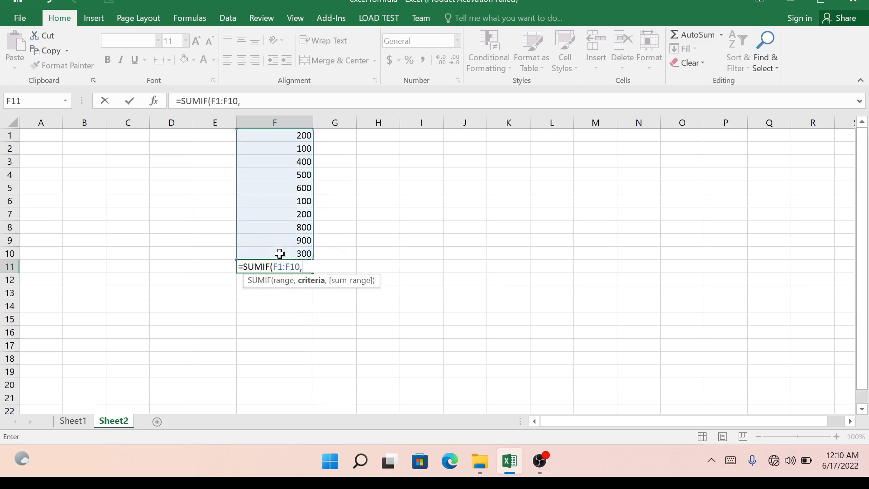
text("<=100)
text("))
key(Return)
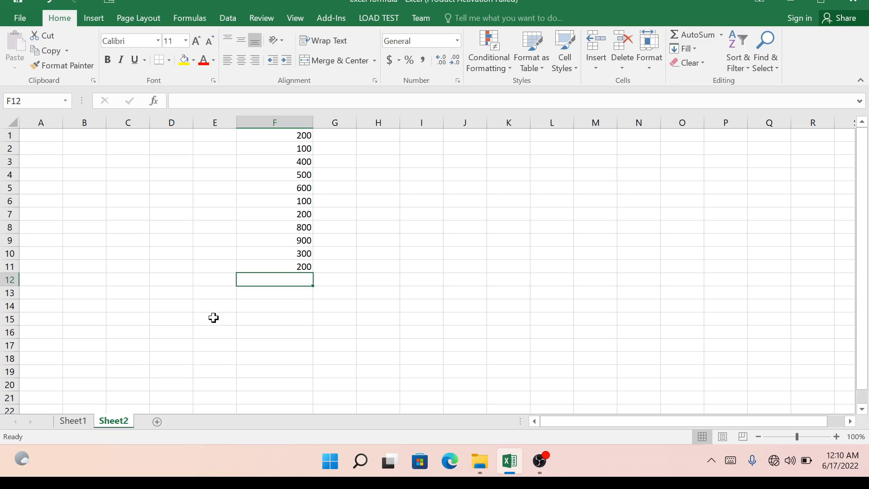
- Look up the first COUNTIF formula on Sheet1, and replace the formula in Sheet2's cell F11 with =COUNTIF(F1:F10,">=100")
click(74, 421)
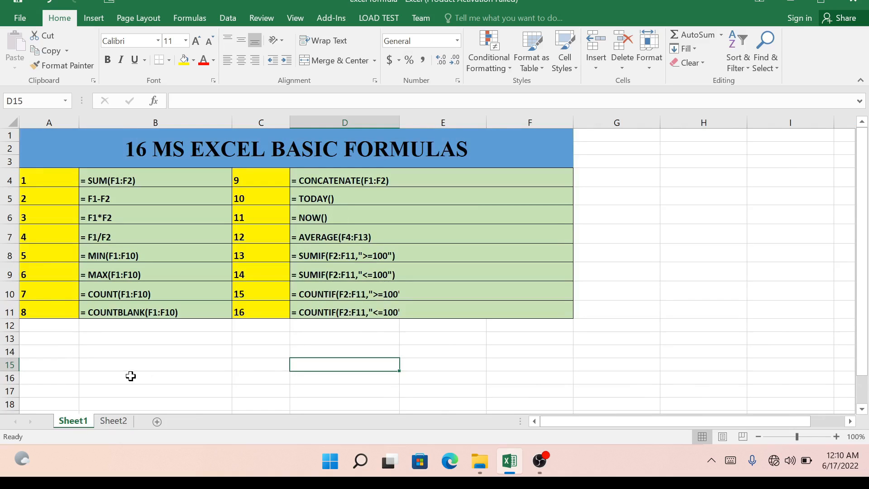
click(118, 422)
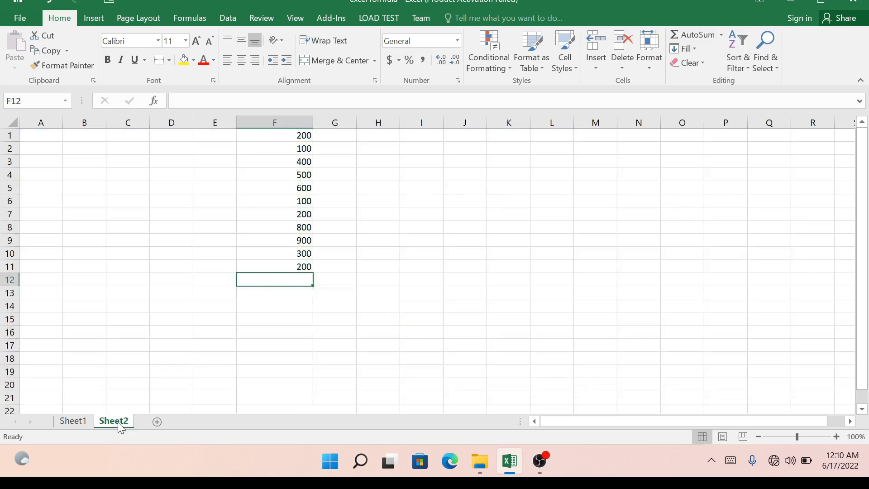
click(304, 266)
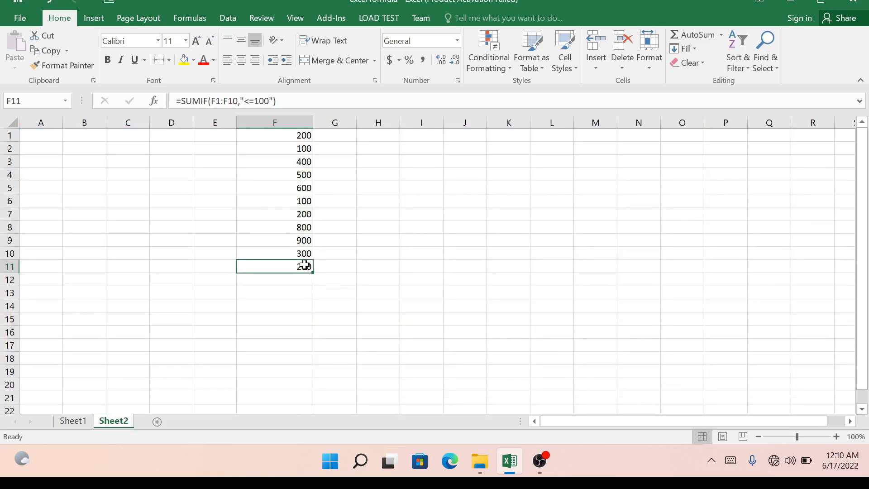
double_click(304, 266)
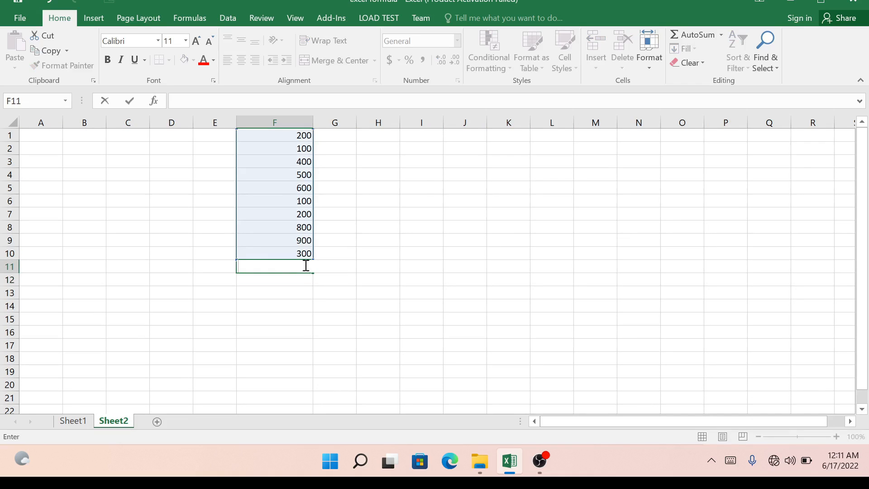
text(=)
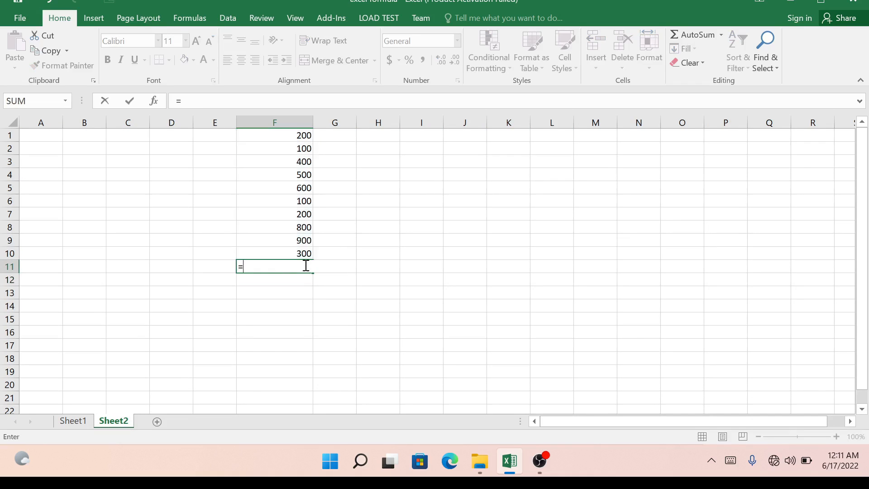
text(COUNT)
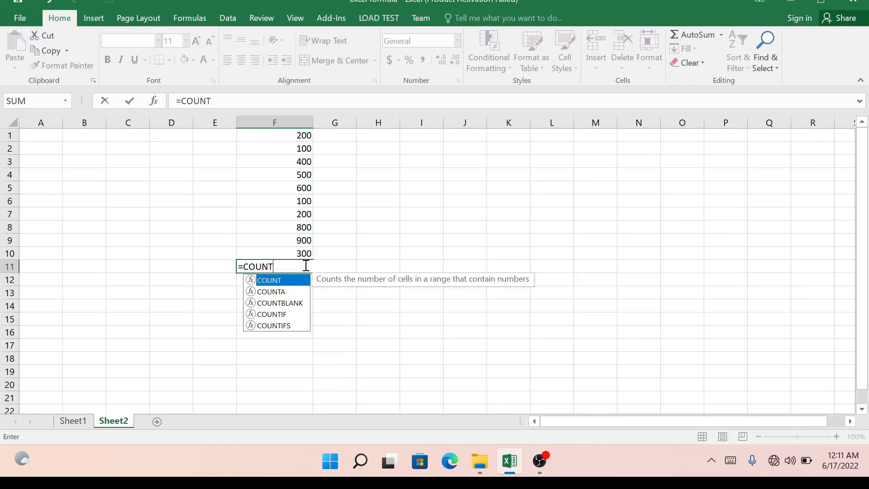
text(IF)
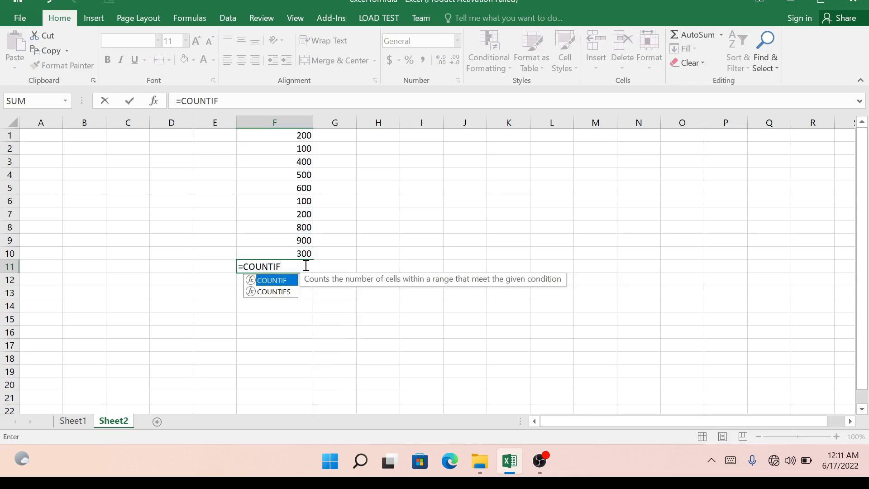
text(()
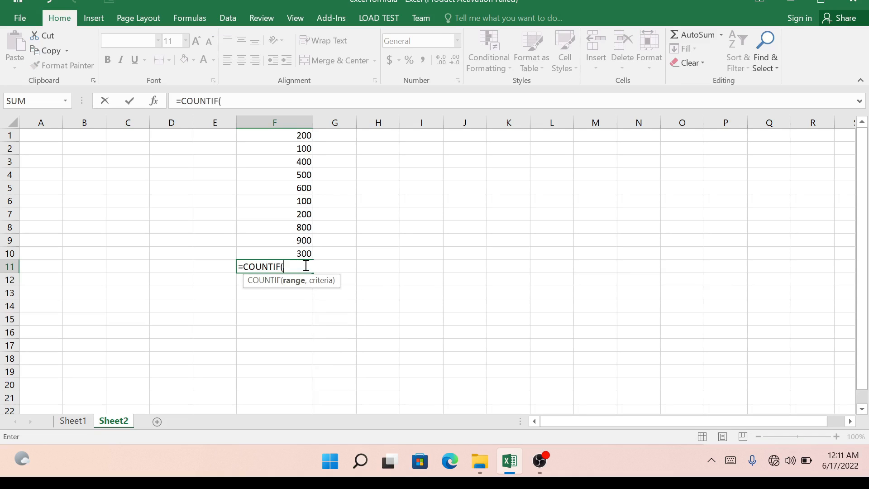
drag(273, 135, 276, 253)
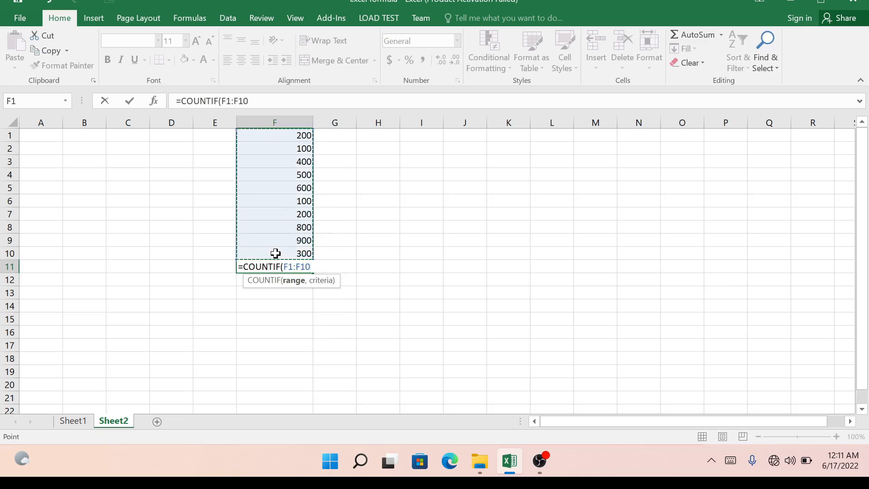
text(,)
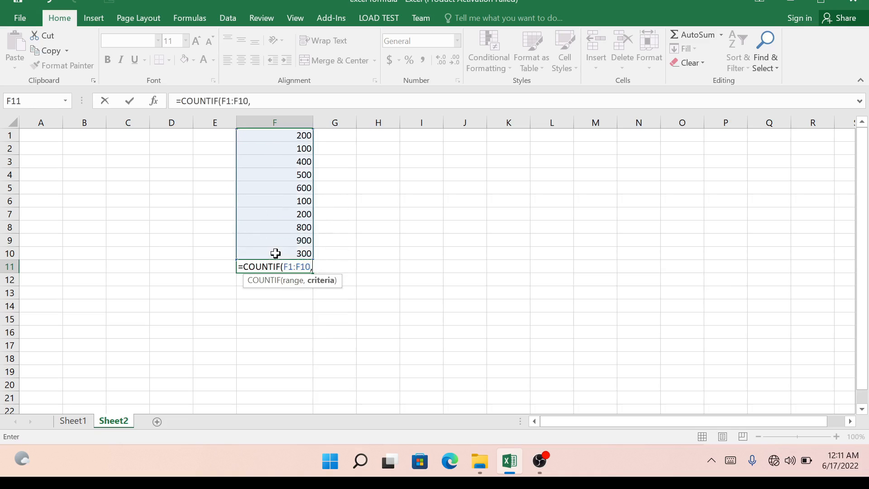
text(")
text(>=100)
text("))
key(Return)
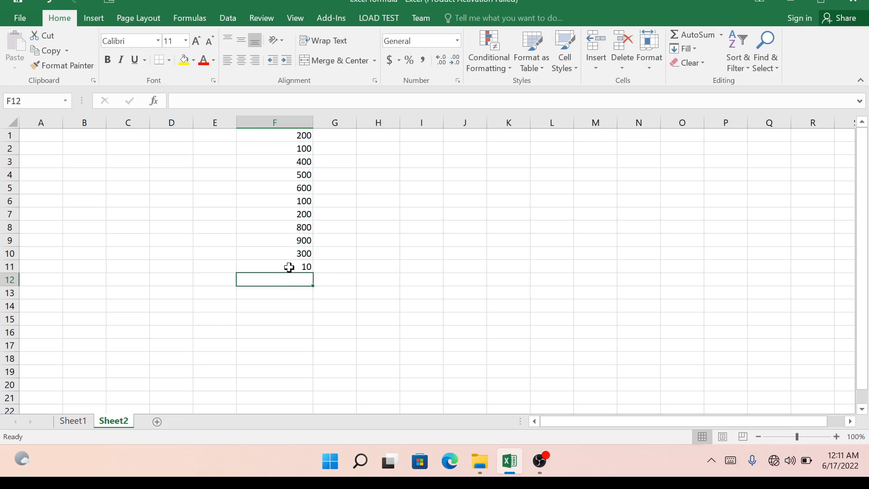
- Following the last formula on Sheet1, replace the formula in Sheet2's cell F11 with =COUNTIF(F1:F10,"<=100"), and return to Sheet1's formula list
click(288, 267)
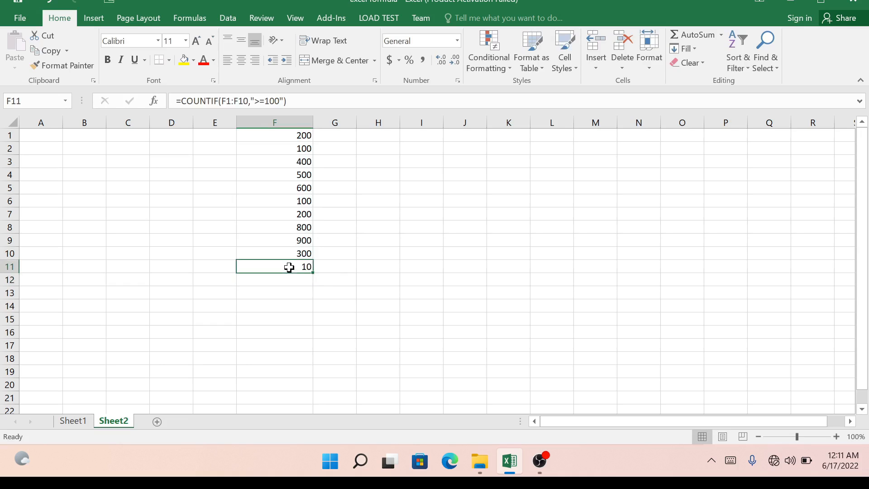
click(83, 422)
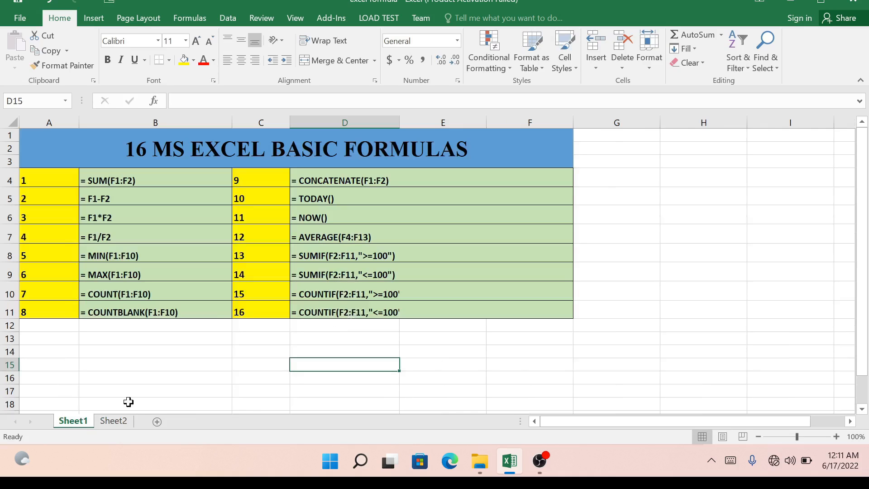
click(124, 425)
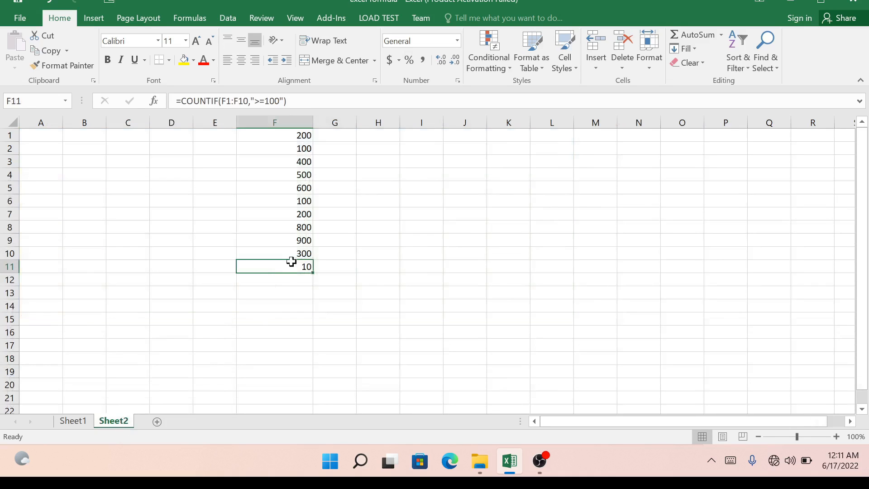
key(BackSpace)
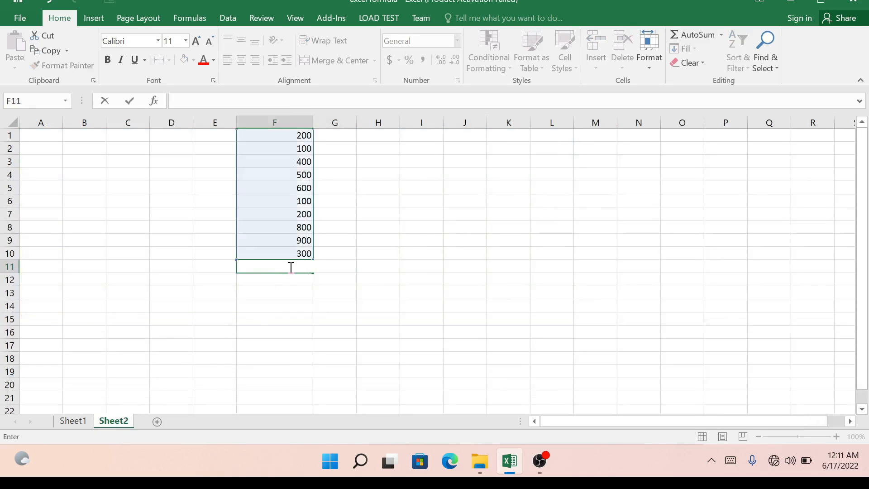
text(=)
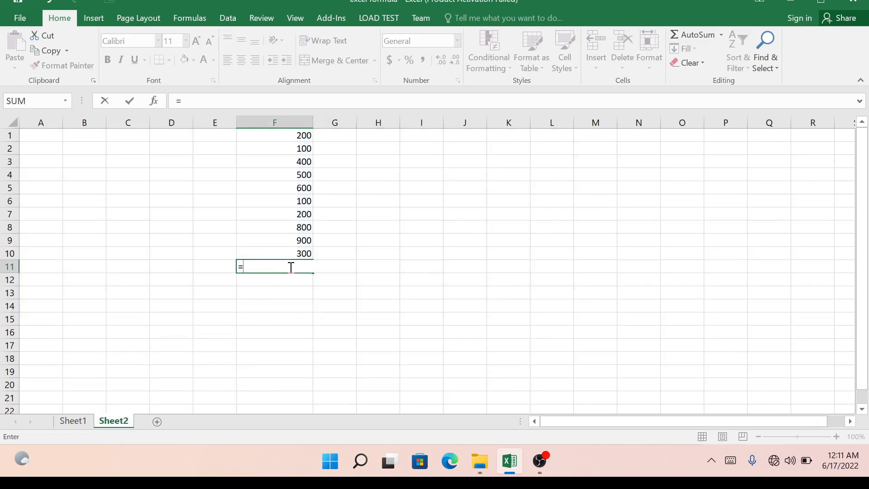
text(COUNTIF)
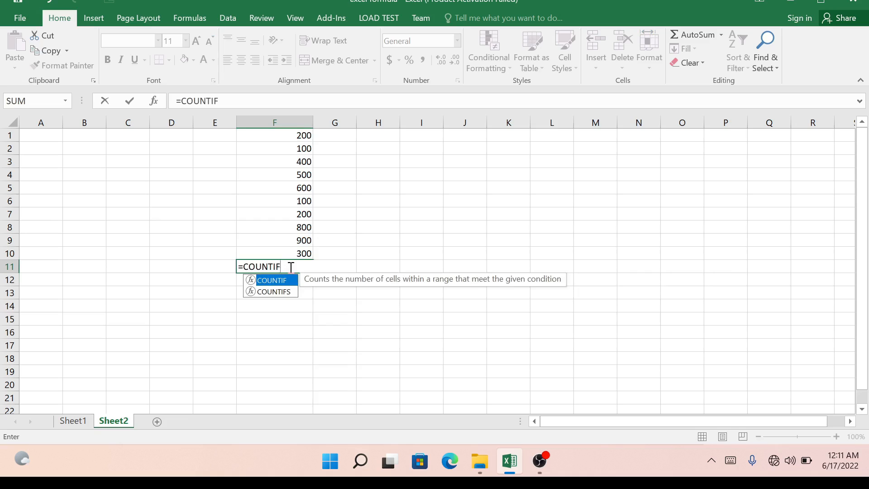
text(()
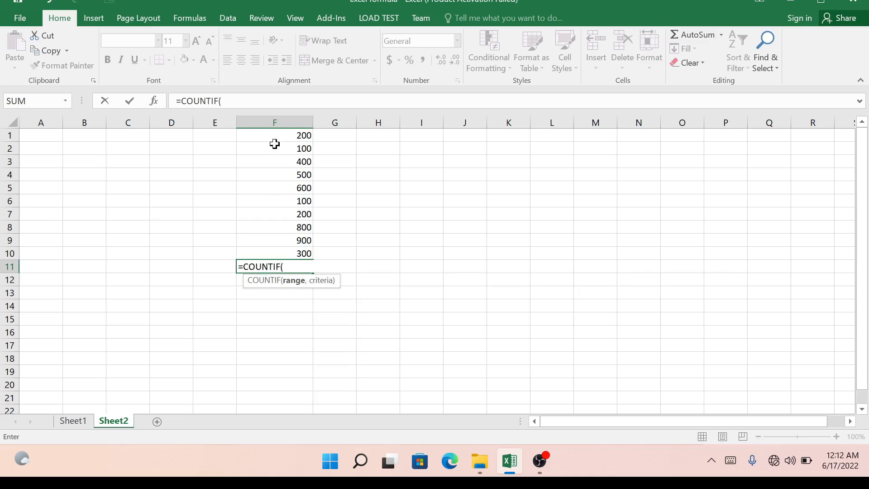
drag(273, 138, 281, 252)
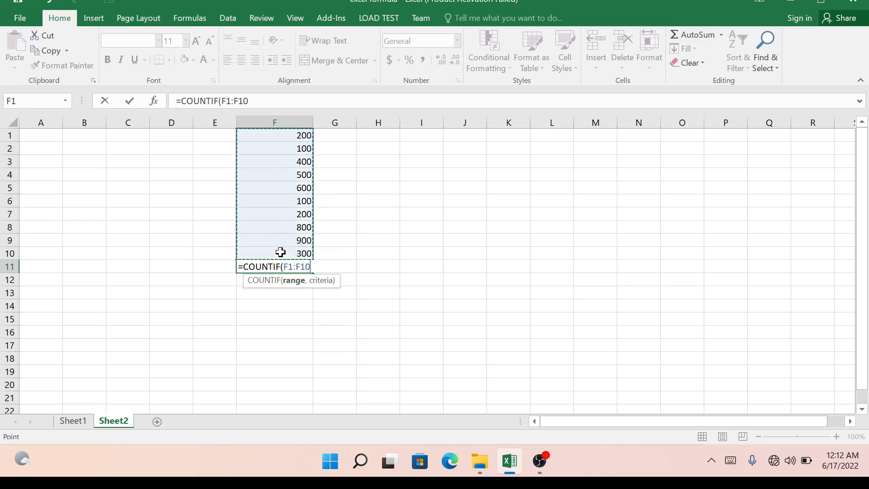
text(,)
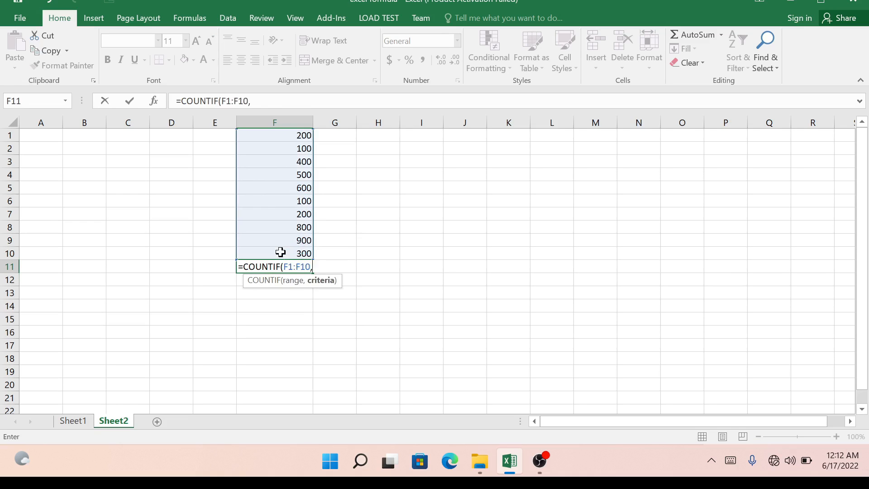
text("<)
text(=100"))
key(Return)
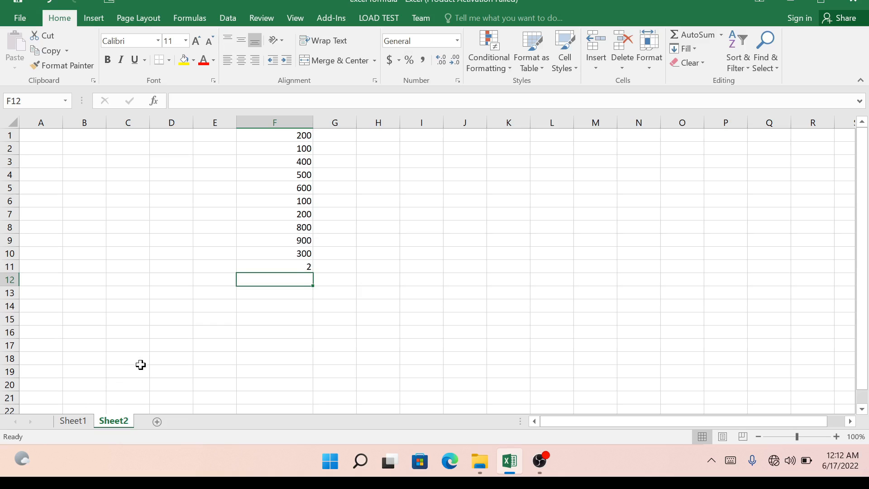
click(72, 421)
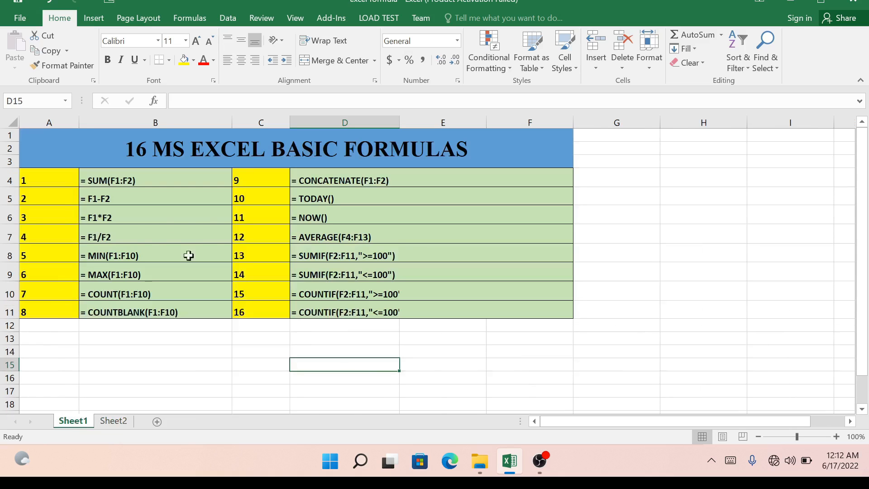